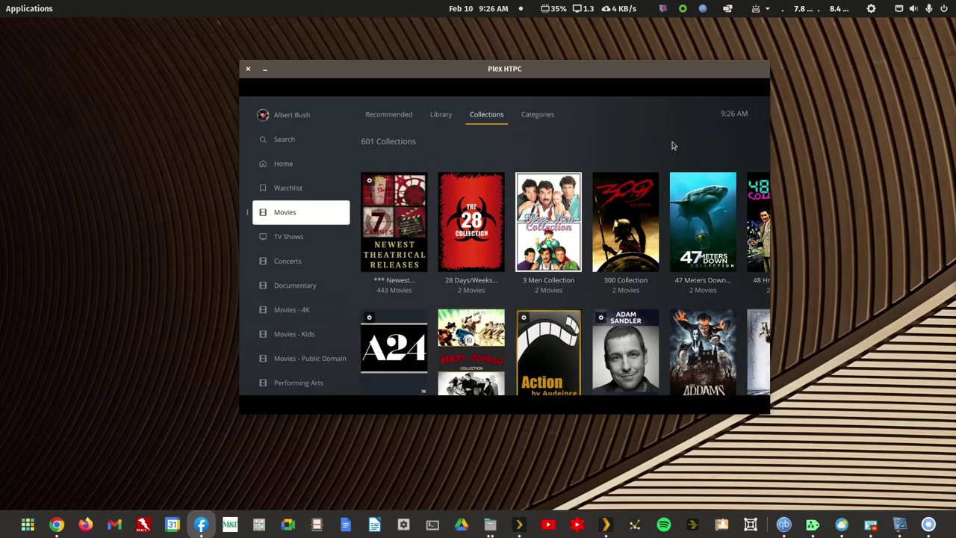
Step: Maximize the Plex window and keep the Movies library on its Collections view
{"action": "double_click", "coordinate": [668, 69]}
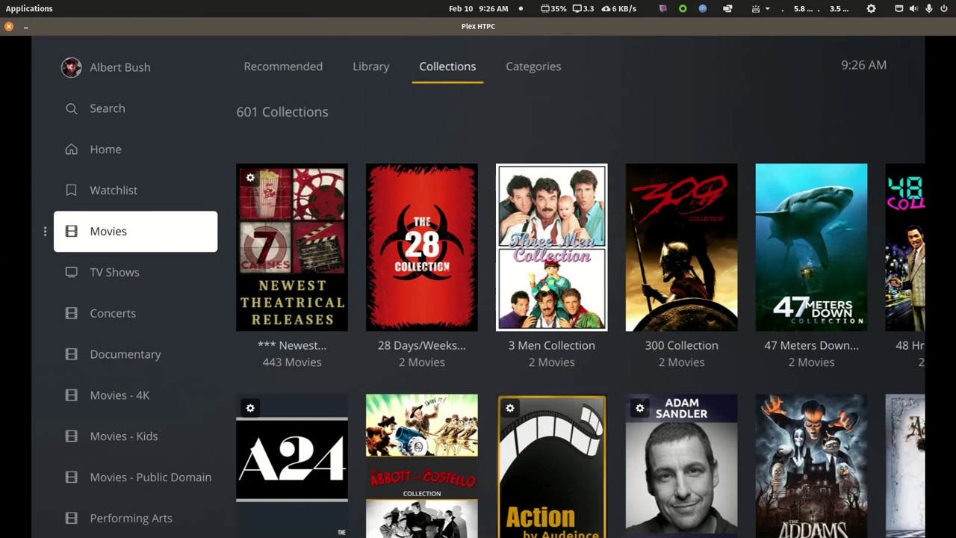
{"action": "key", "text": "Right"}
{"action": "key", "text": "Up"}
{"action": "key", "text": "Left"}
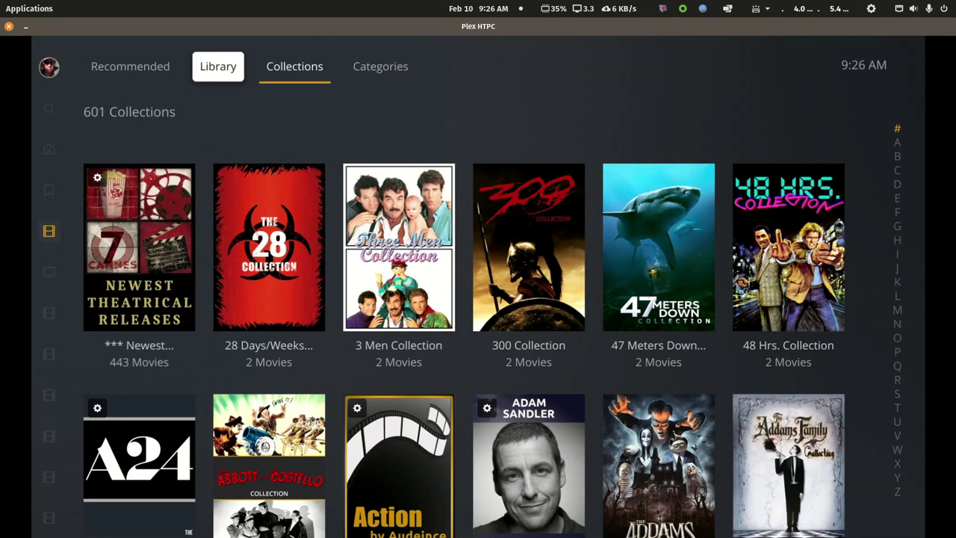
{"action": "key", "text": "Right"}
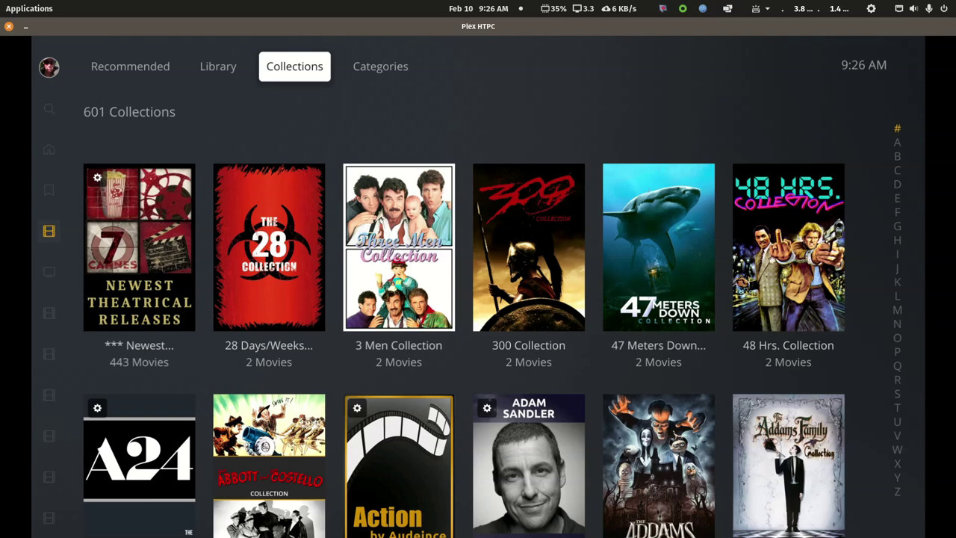
Step: Open the Al's Favorites collection, next to the Air Bud collection
{"action": "key", "text": "Down"}
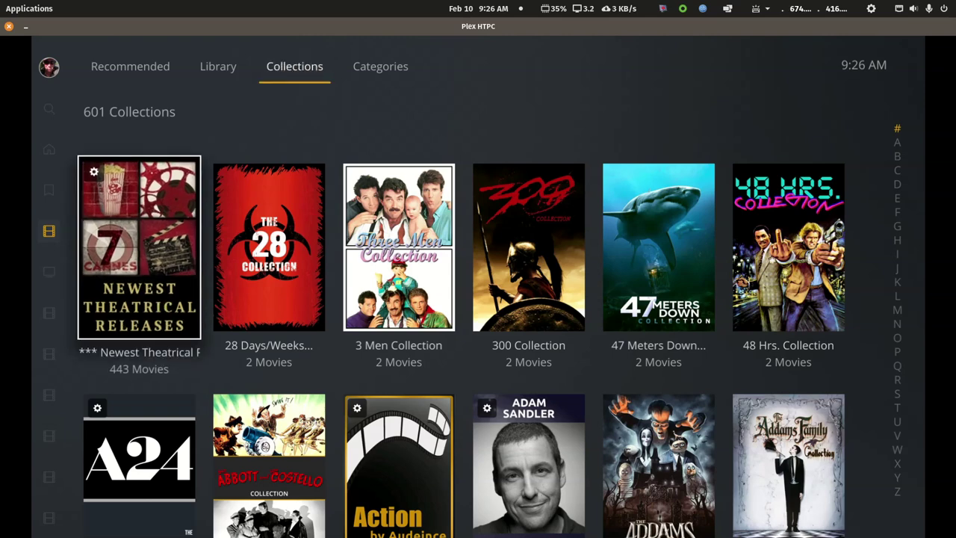
{"action": "key", "text": "Down"}
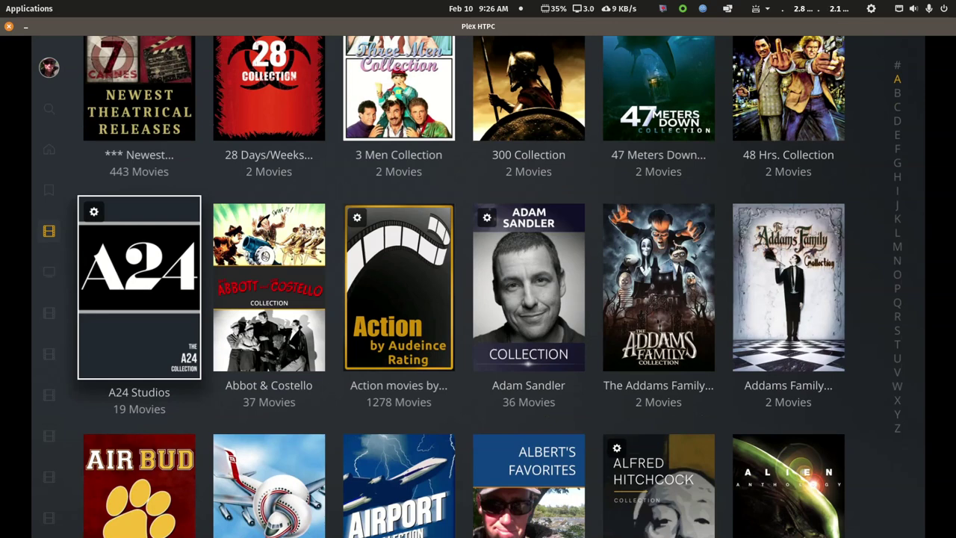
{"action": "key", "text": "Down"}
{"action": "key", "text": "Right"}
{"action": "key", "text": "Right"}
{"action": "key", "text": "Right"}
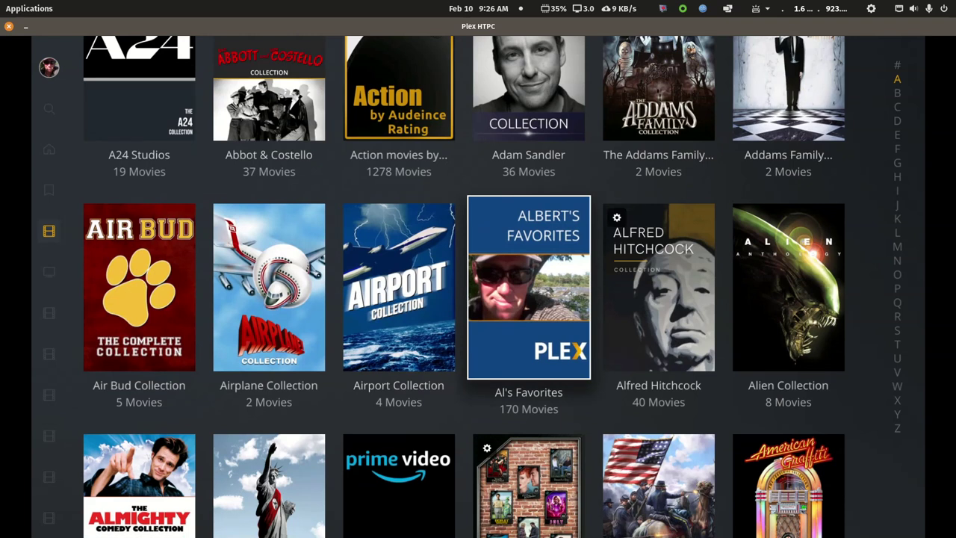
{"action": "key", "text": "Return"}
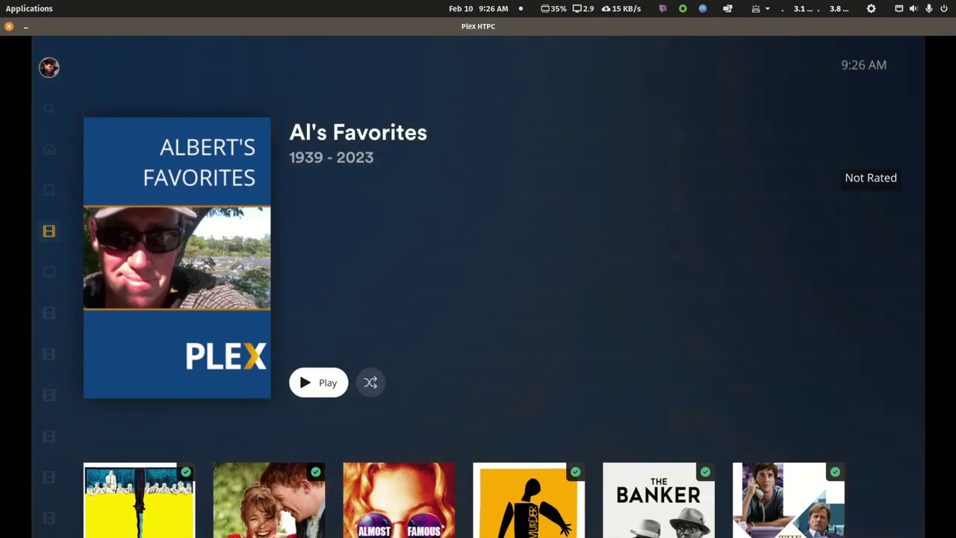
Step: Browse Al's Favorites films like The Corporation, Sicko and You've Got Mail, then return to Movies collections
{"action": "key", "text": "Down"}
{"action": "key", "text": "Down"}
{"action": "key", "text": "Down"}
{"action": "key", "text": "Down"}
{"action": "key", "text": "Down"}
{"action": "key", "text": "Down"}
{"action": "key", "text": "Down"}
{"action": "key", "text": "Down"}
{"action": "key", "text": "Down"}
{"action": "key", "text": "Down"}
{"action": "key", "text": "Down"}
{"action": "key", "text": "Down"}
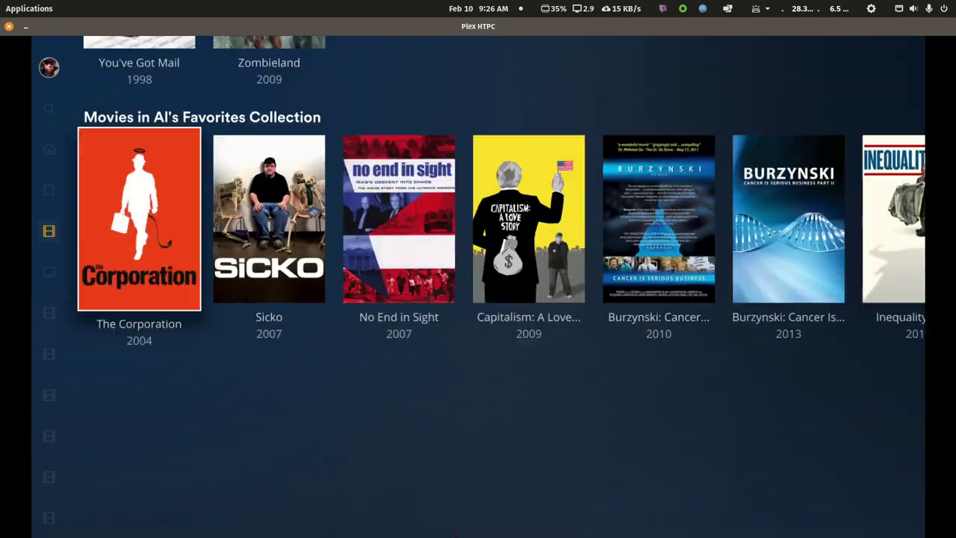
{"action": "key", "text": "Up"}
{"action": "key", "text": "Down"}
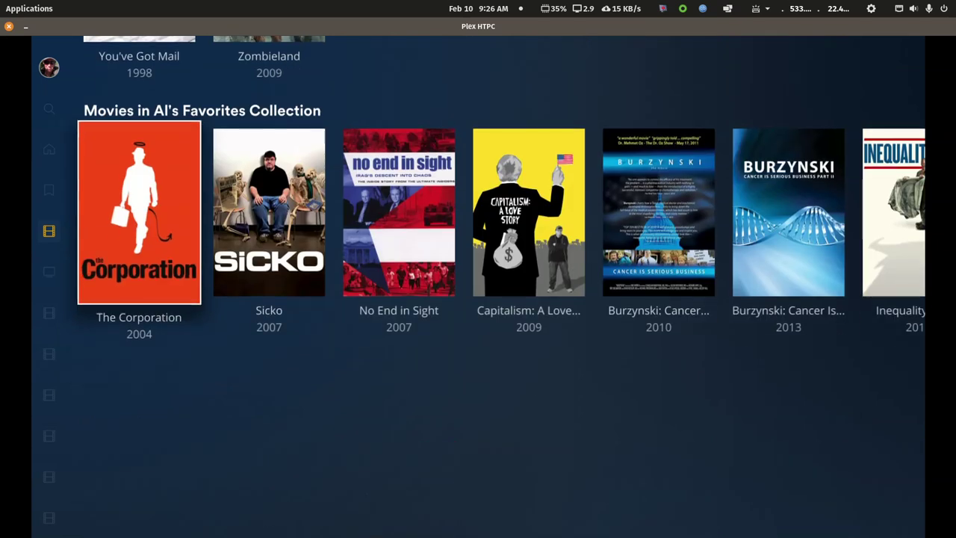
{"action": "key", "text": "Right"}
{"action": "key", "text": "Left"}
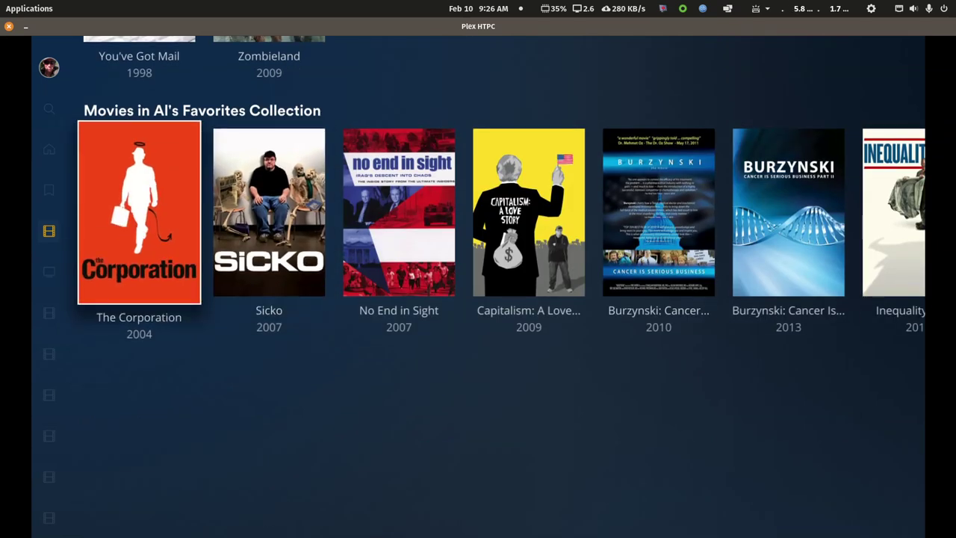
{"action": "key", "text": "Right"}
{"action": "key", "text": "Right"}
{"action": "key", "text": "Right"}
{"action": "key", "text": "Right"}
{"action": "key", "text": "Right"}
{"action": "key", "text": "Right"}
{"action": "key", "text": "Right"}
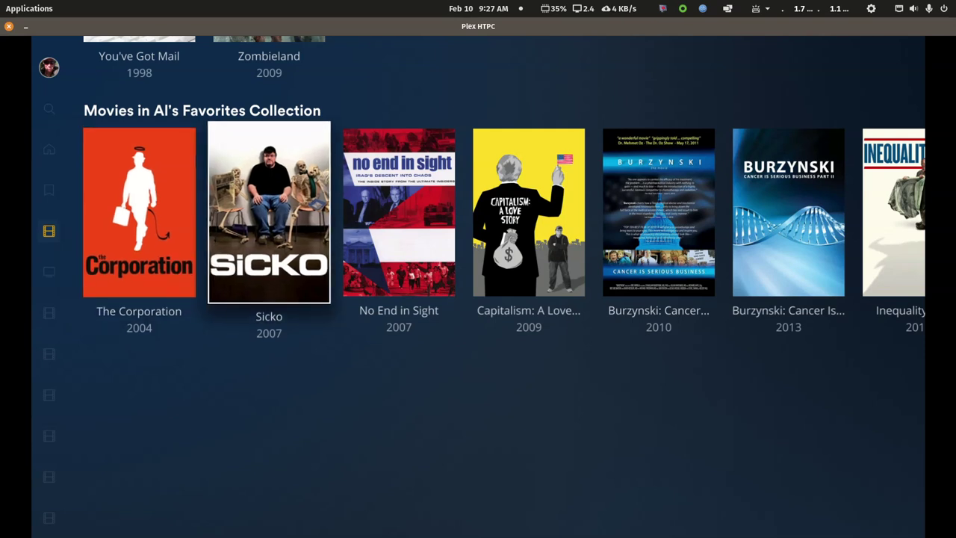
{"action": "key", "text": "Left"}
{"action": "key", "text": "Left"}
{"action": "key", "text": "Left"}
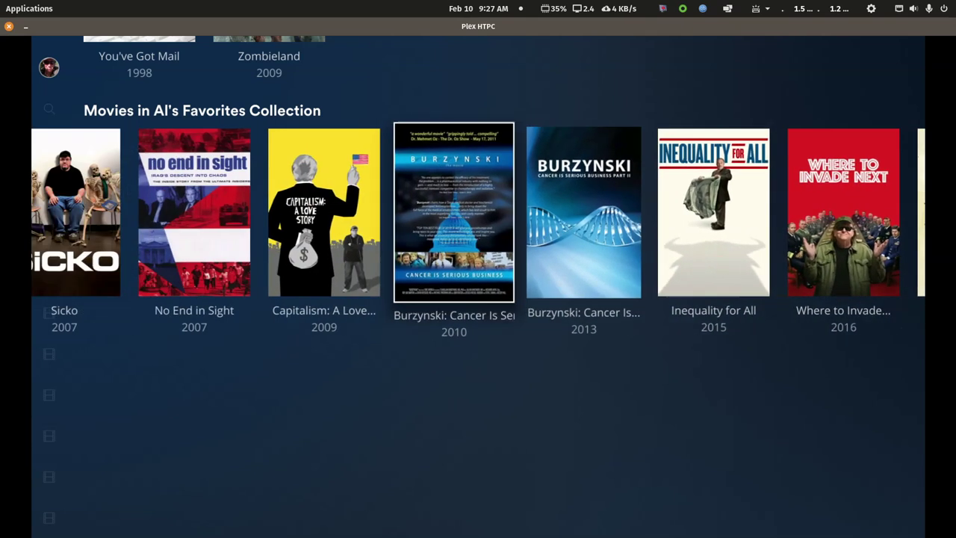
{"action": "key", "text": "Escape"}
{"action": "key", "text": "Escape"}
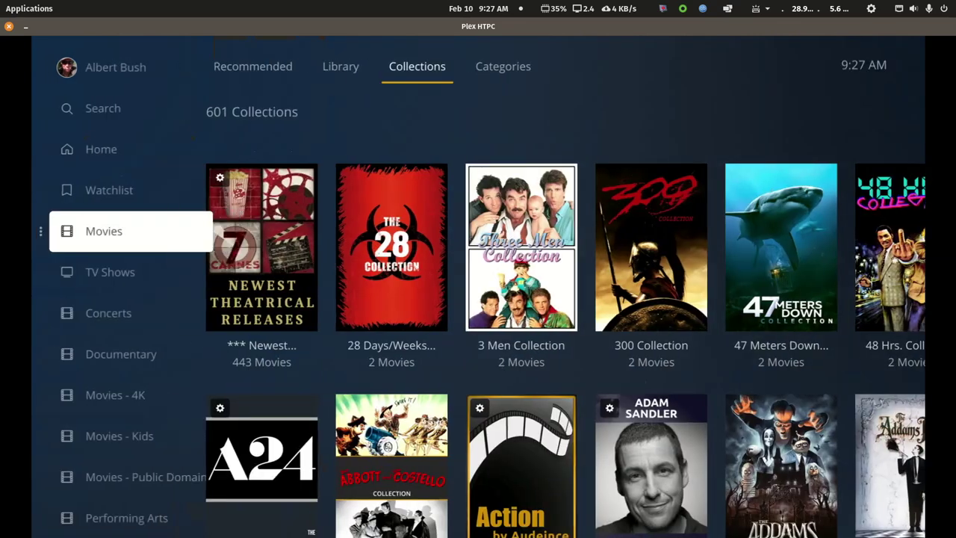
Step: Visit the Documentary library, then show all 6167 Movies titles in the Library view
{"action": "key", "text": "Down"}
{"action": "key", "text": "Down"}
{"action": "key", "text": "Down"}
{"action": "key", "text": "Return"}
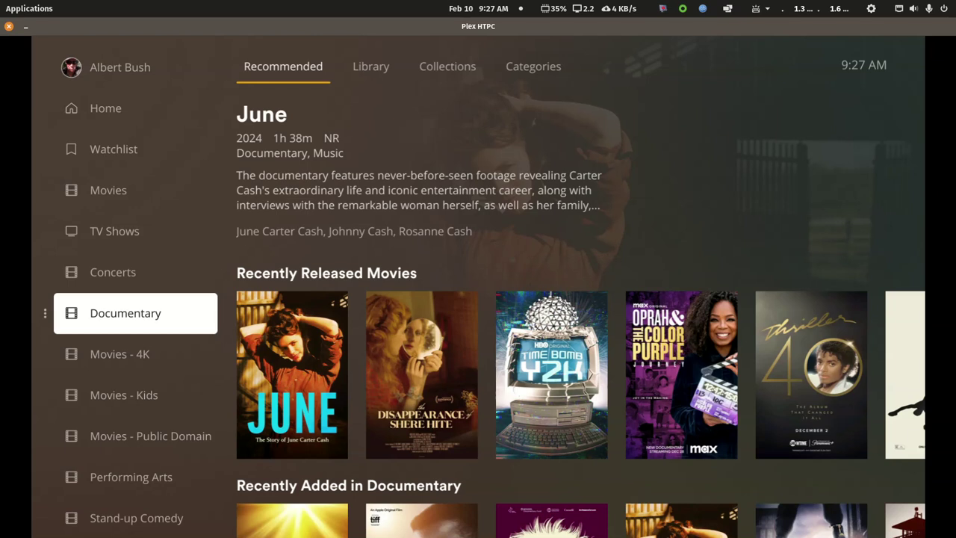
{"action": "key", "text": "Up"}
{"action": "key", "text": "Up"}
{"action": "key", "text": "Up"}
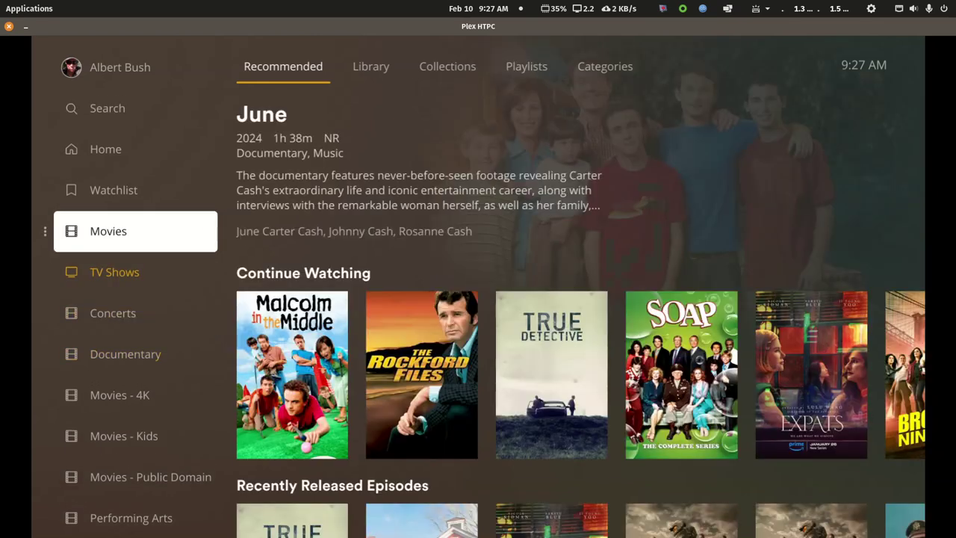
{"action": "key", "text": "Right"}
{"action": "key", "text": "Up"}
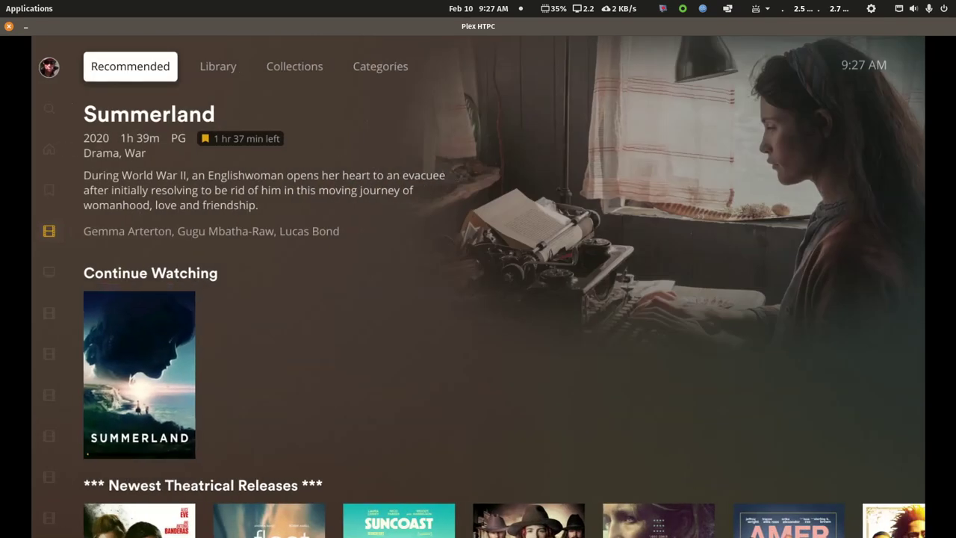
{"action": "key", "text": "Right"}
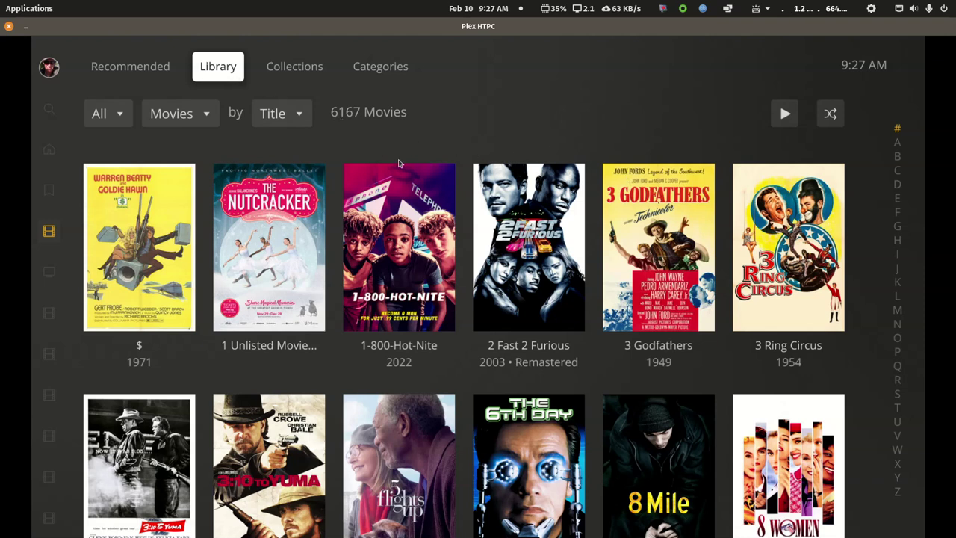
Step: Show the 601 Movies collections, then pass through Documentary and Movies to the Concerts library
{"action": "left_click", "coordinate": [316, 71]}
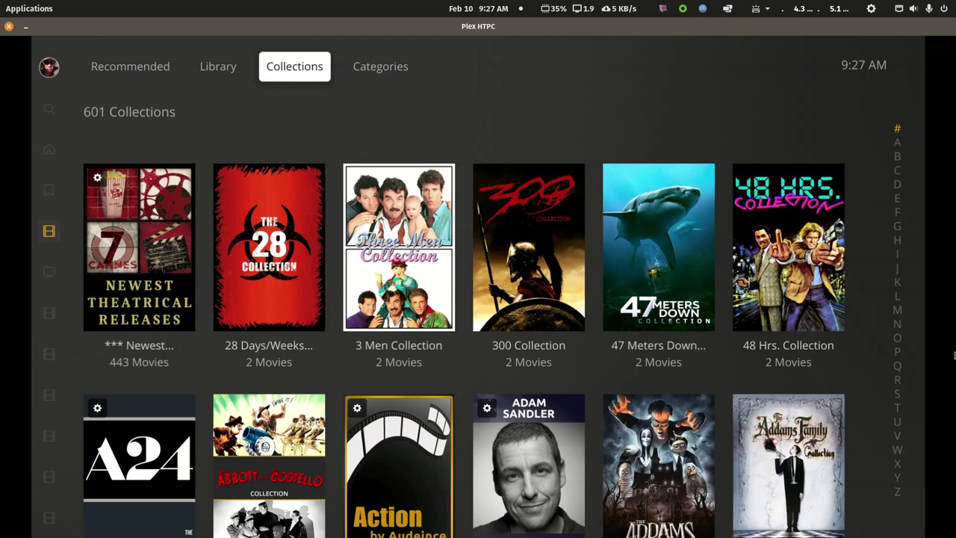
{"action": "key", "text": "Left"}
{"action": "key", "text": "Left"}
{"action": "key", "text": "Left"}
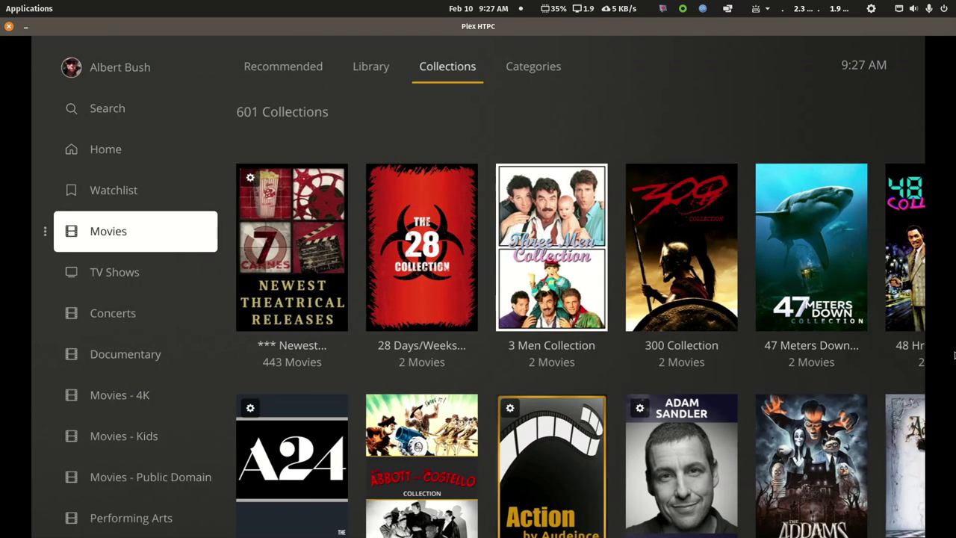
{"action": "key", "text": "Down"}
{"action": "key", "text": "Down"}
{"action": "key", "text": "Down"}
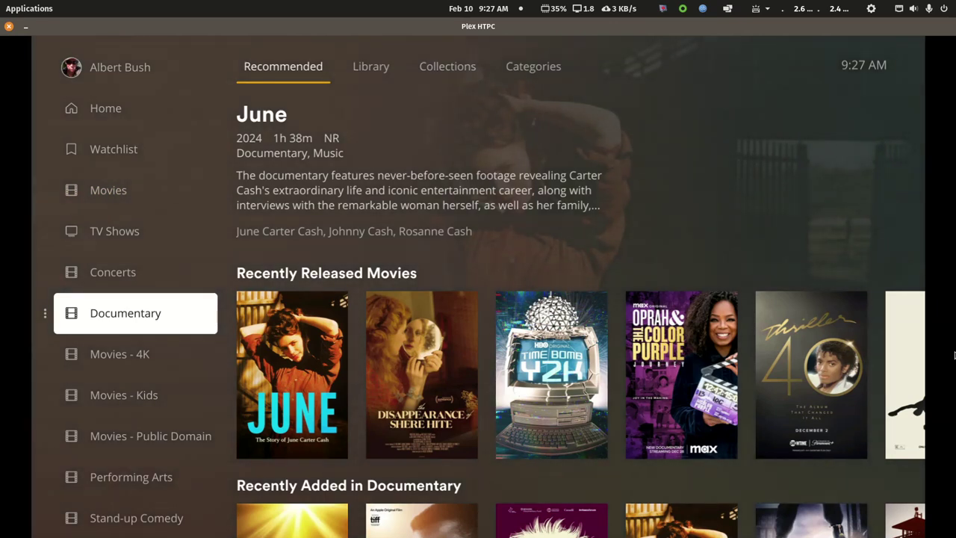
{"action": "key", "text": "Up"}
{"action": "key", "text": "Up"}
{"action": "key", "text": "Up"}
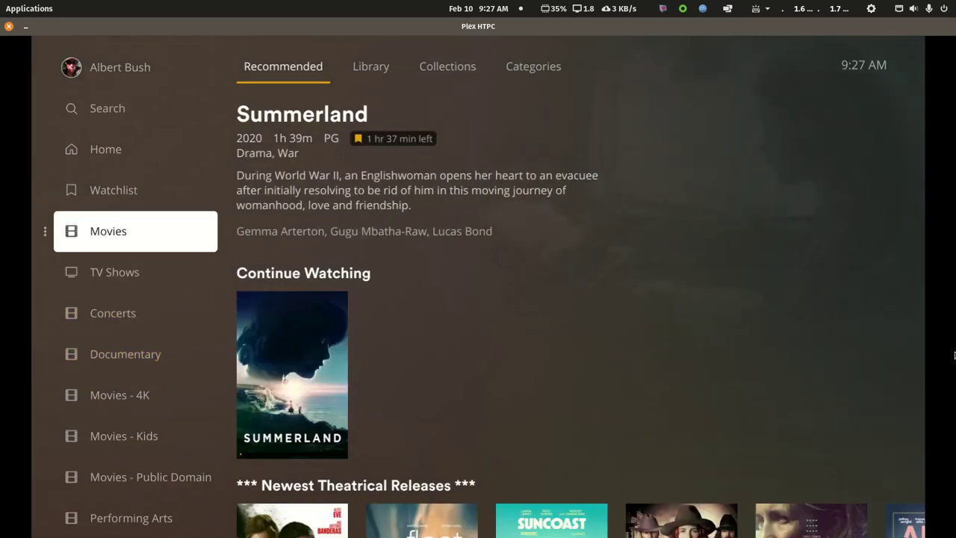
{"action": "key", "text": "Down"}
{"action": "key", "text": "Down"}
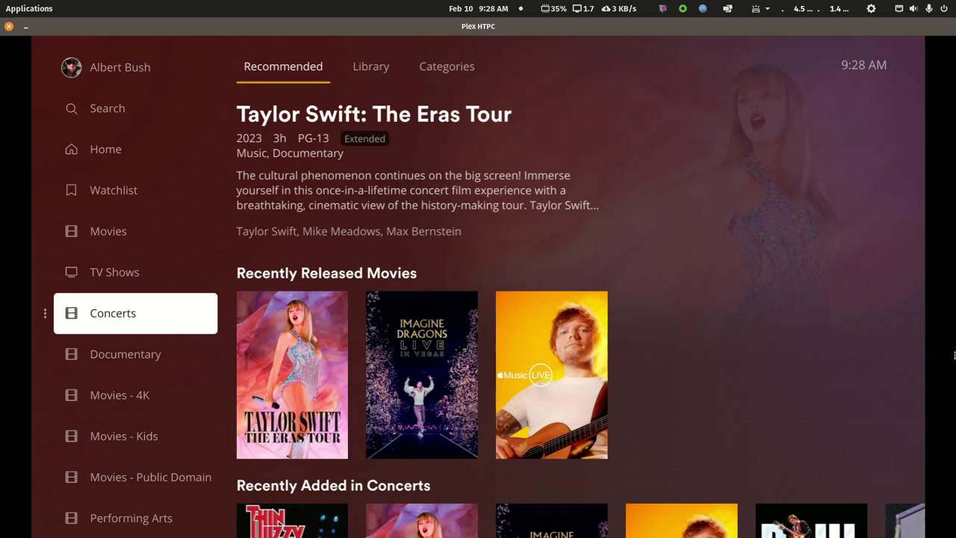
Step: Open and dismiss the Concerts library options unchanged, then switch to the Documentary library
{"action": "key", "text": "Left"}
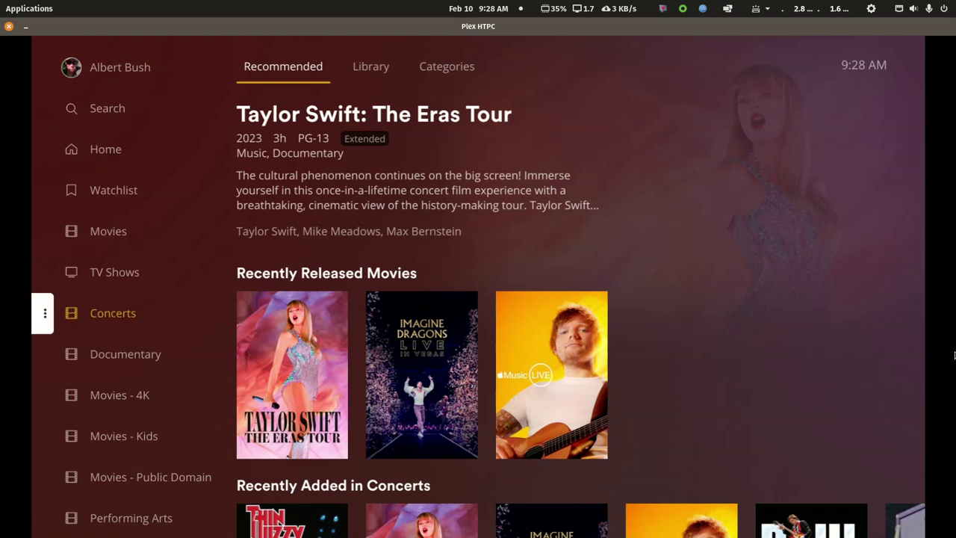
{"action": "key", "text": "Return"}
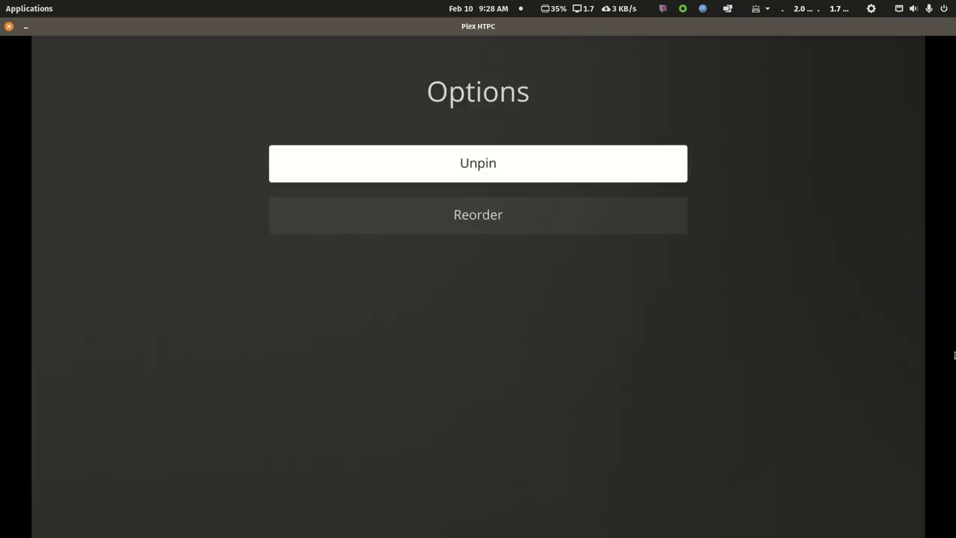
{"action": "key", "text": "Escape"}
{"action": "key", "text": "Down"}
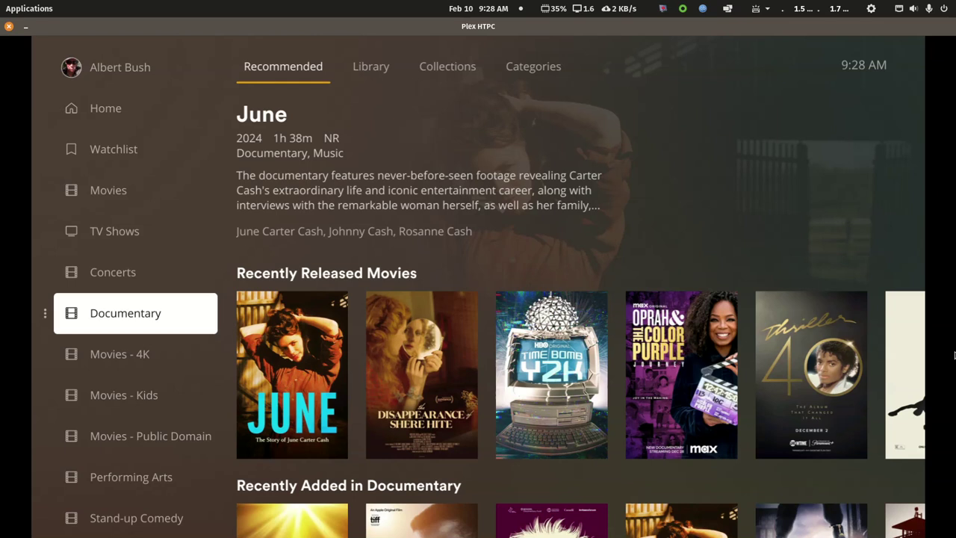
{"action": "key", "text": "Down"}
{"action": "key", "text": "Down"}
{"action": "key", "text": "Down"}
{"action": "key", "text": "Down"}
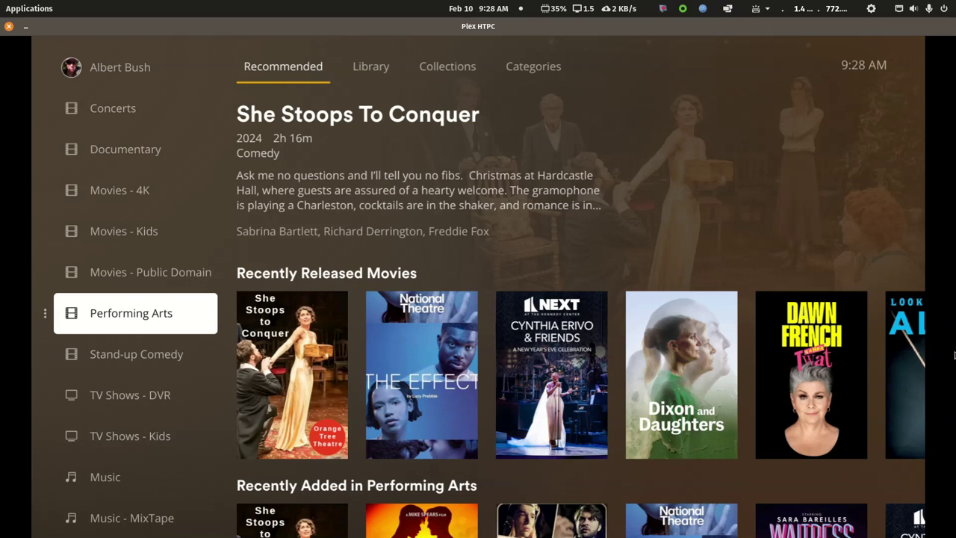
{"action": "key", "text": "Up"}
{"action": "key", "text": "Up"}
{"action": "key", "text": "Up"}
{"action": "key", "text": "Up"}
{"action": "key", "text": "Up"}
{"action": "key", "text": "Up"}
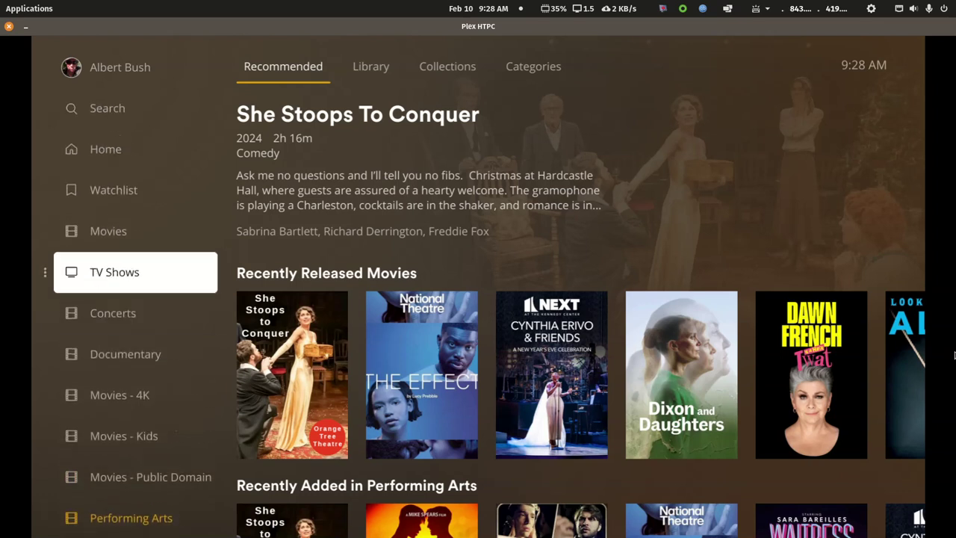
{"action": "key", "text": "Up"}
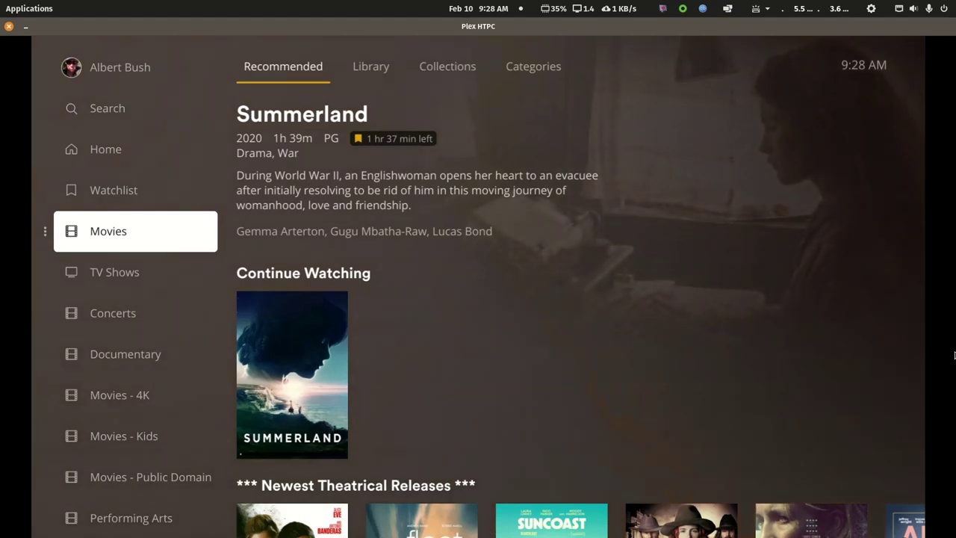
{"action": "key", "text": "Down"}
{"action": "key", "text": "Down"}
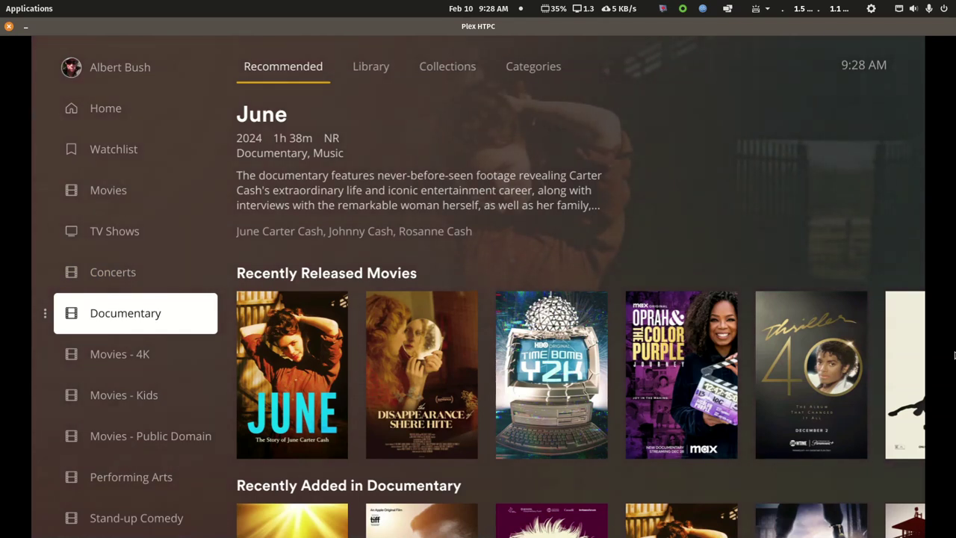
Step: Show the Documentary library's 40 collections and focus the first favorites collection
{"action": "key", "text": "Right"}
{"action": "key", "text": "Up"}
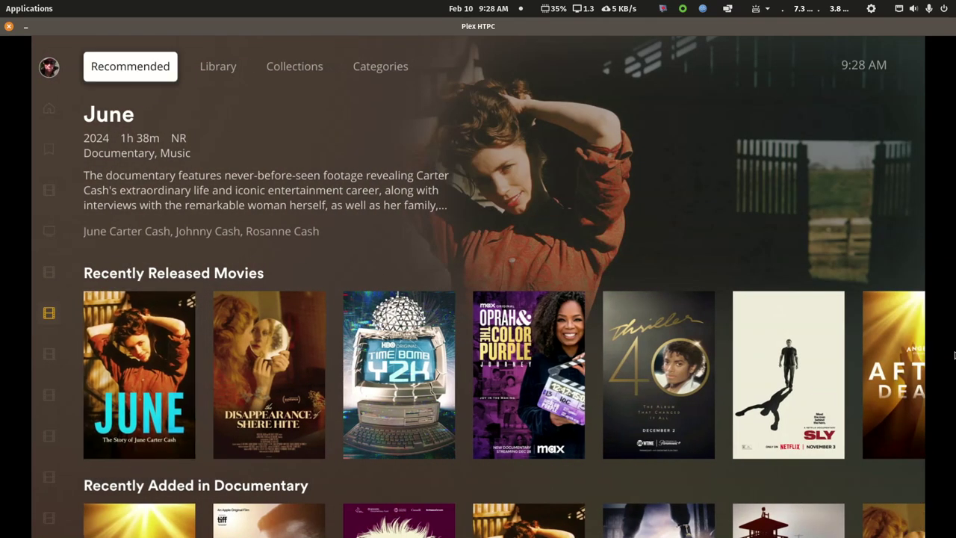
{"action": "key", "text": "Right"}
{"action": "key", "text": "Right"}
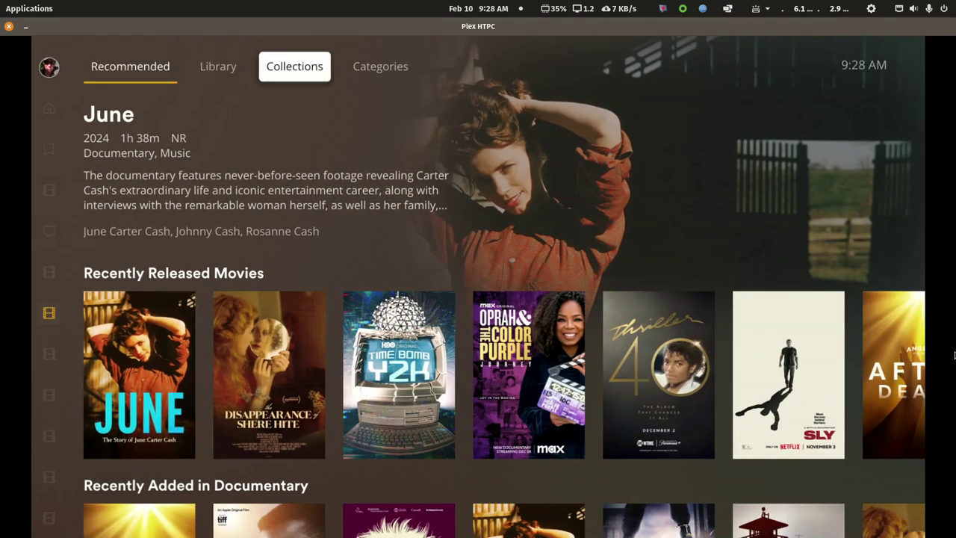
{"action": "key", "text": "Return"}
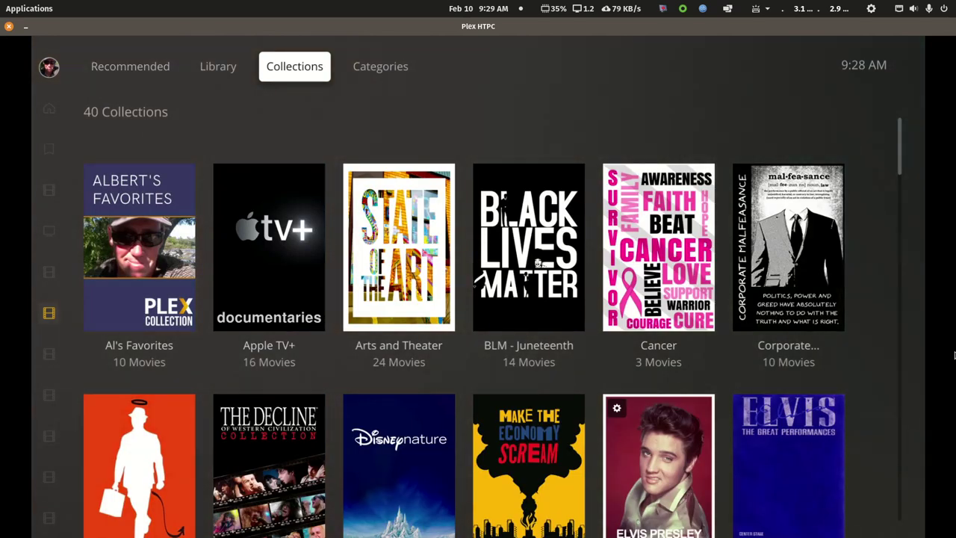
{"action": "key", "text": "Down"}
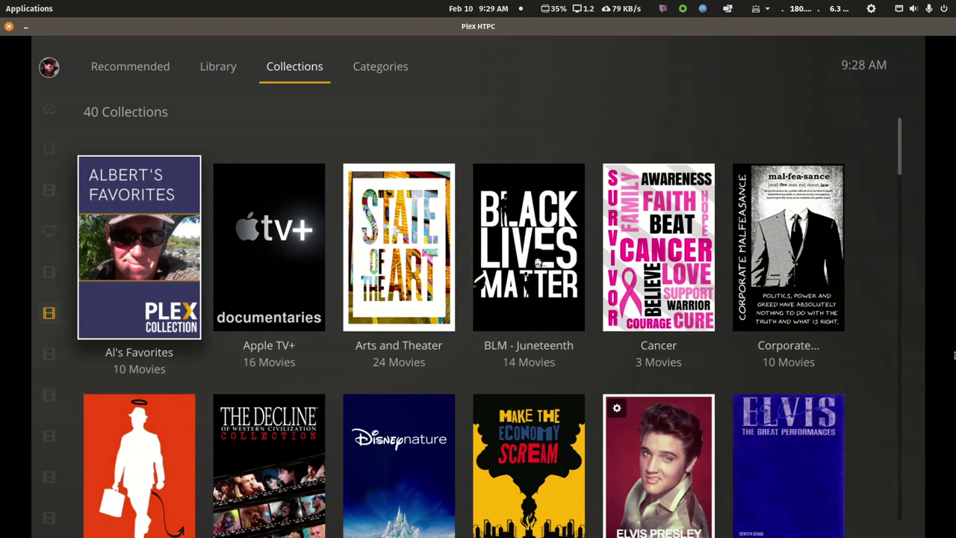
{"action": "key", "text": "Return"}
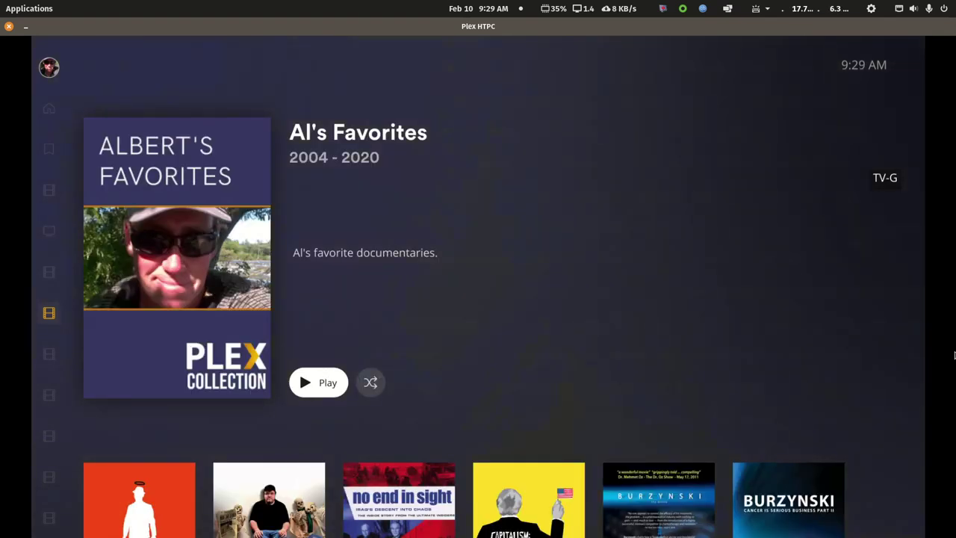
{"action": "key", "text": "Down"}
{"action": "key", "text": "Down"}
{"action": "key", "text": "Down"}
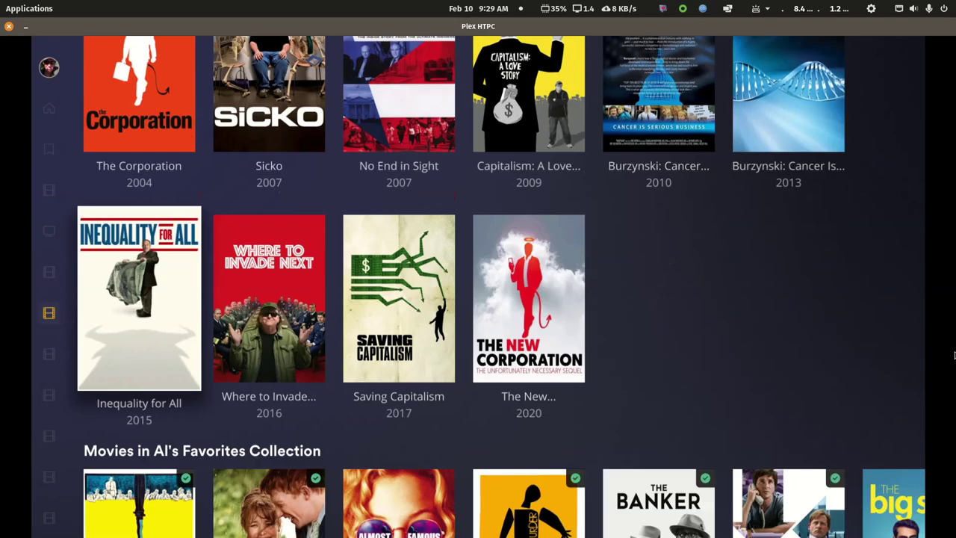
{"action": "key", "text": "Right"}
{"action": "key", "text": "Right"}
{"action": "key", "text": "Right"}
{"action": "key", "text": "Right"}
{"action": "key", "text": "Right"}
{"action": "key", "text": "Right"}
{"action": "key", "text": "Right"}
{"action": "key", "text": "Right"}
{"action": "key", "text": "Right"}
{"action": "key", "text": "Right"}
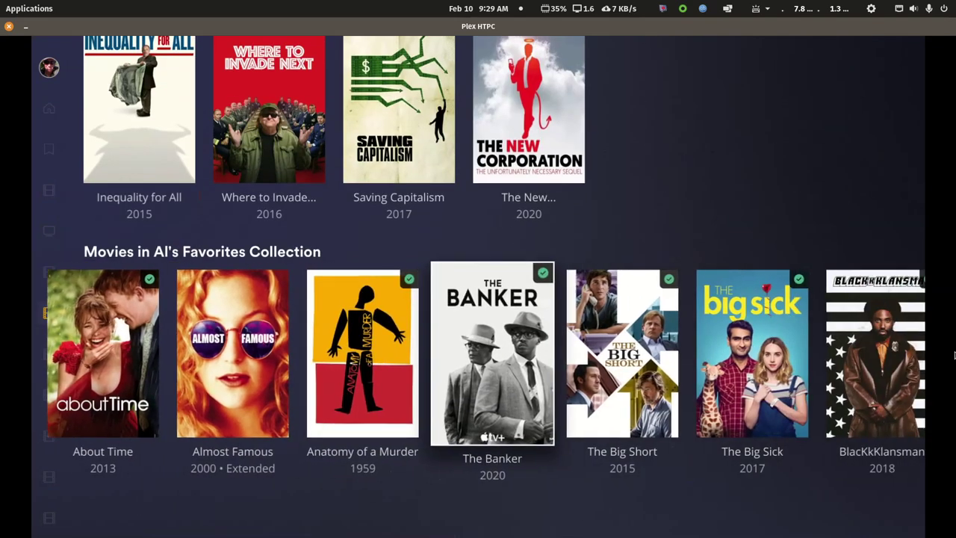
{"action": "key", "text": "Right"}
{"action": "key", "text": "Right"}
{"action": "key", "text": "Right"}
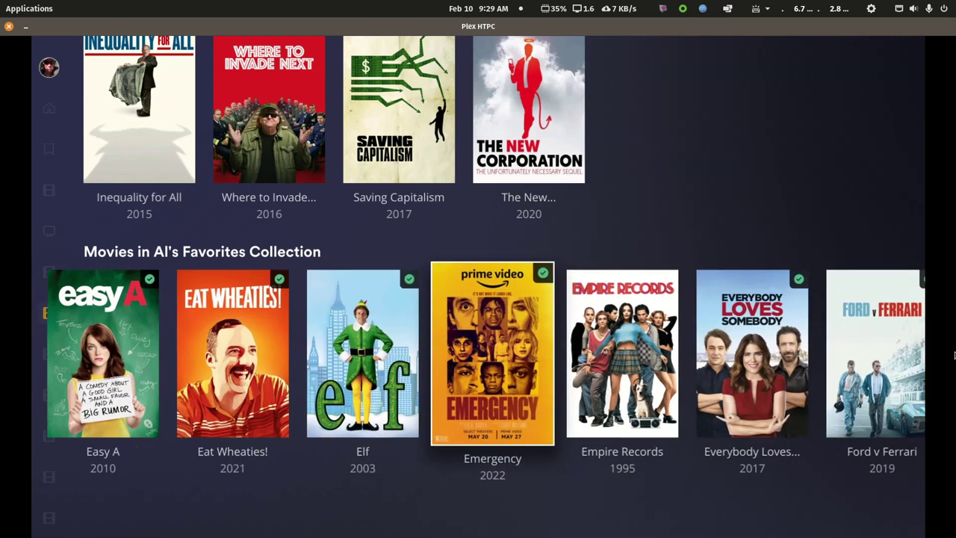
{"action": "key", "text": "Escape"}
{"action": "key", "text": "Right"}
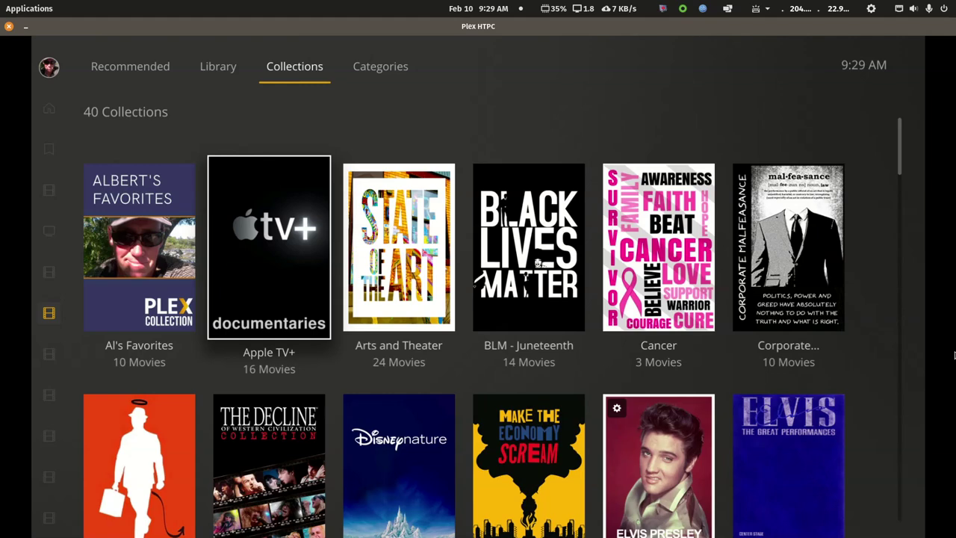
Step: Open the Apple TV+ collection and browse The Elephant Queen, Hala, The Banker and Greyhound
{"action": "key", "text": "Return"}
{"action": "key", "text": "Down"}
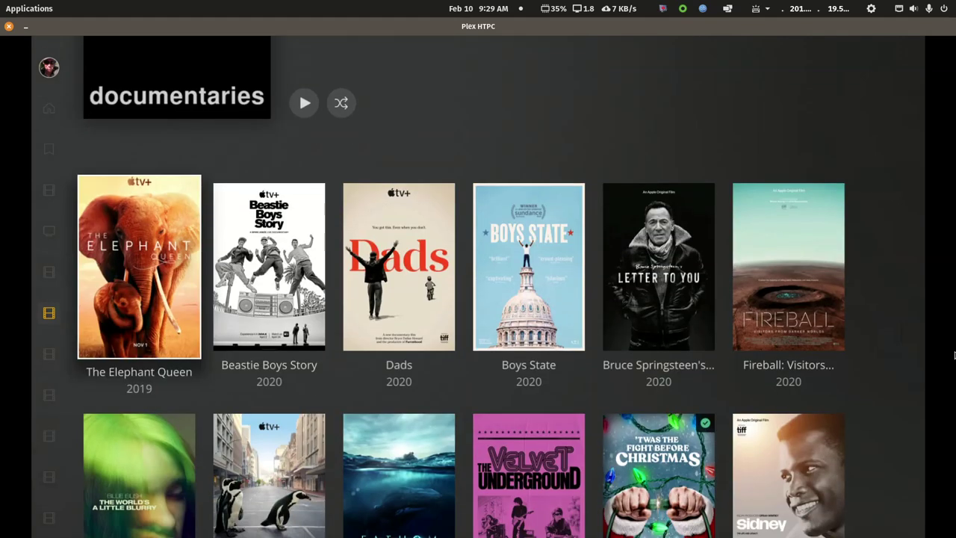
{"action": "key", "text": "Down"}
{"action": "key", "text": "Down"}
{"action": "key", "text": "Down"}
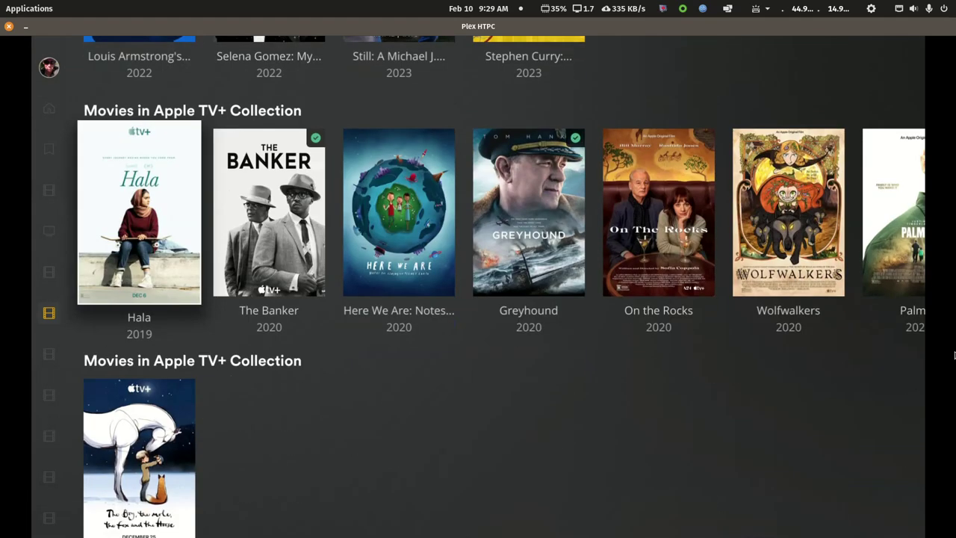
{"action": "key", "text": "Right"}
{"action": "key", "text": "Left"}
{"action": "key", "text": "Right"}
{"action": "key", "text": "Right"}
{"action": "key", "text": "Right"}
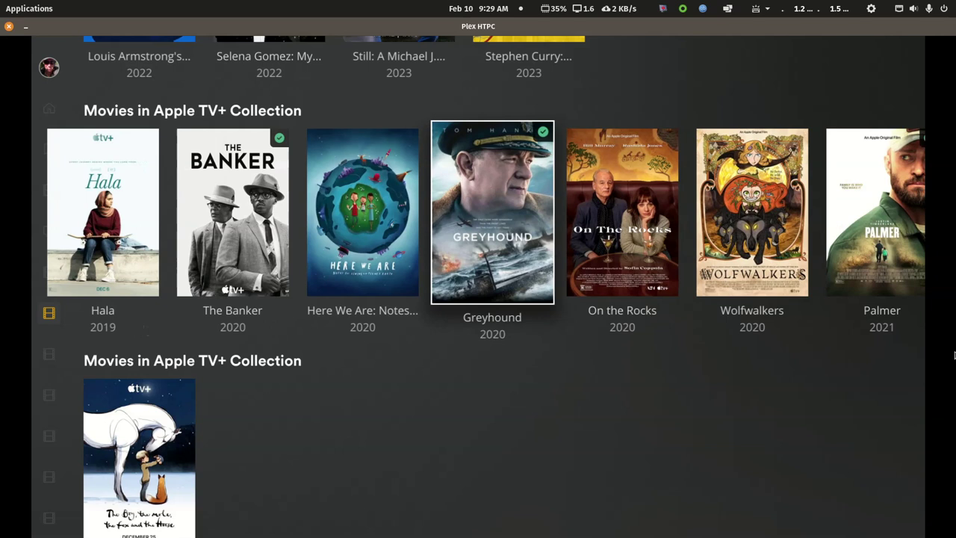
Step: Browse the lower Apple TV+ rows down to Come from Away, then return to the 40 Documentary collections
{"action": "key", "text": "Down"}
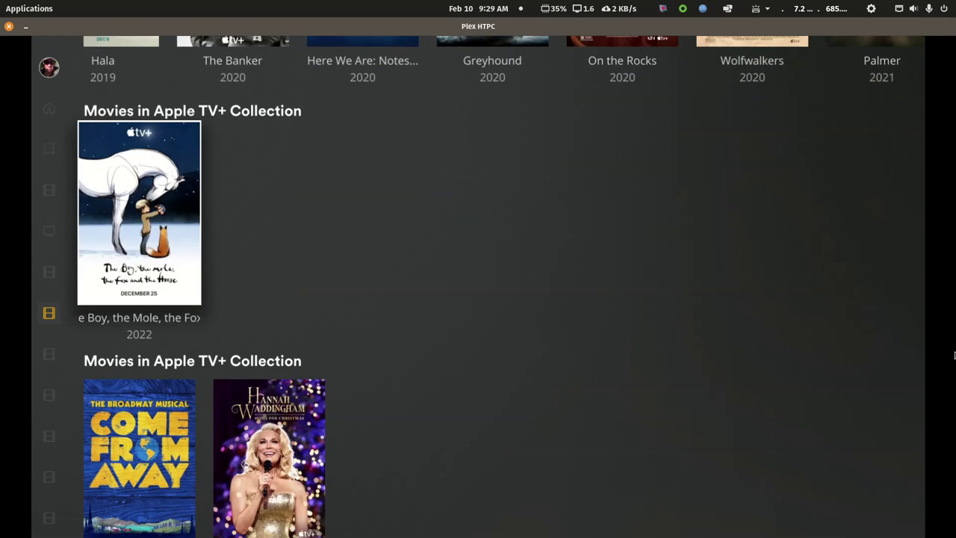
{"action": "key", "text": "Down"}
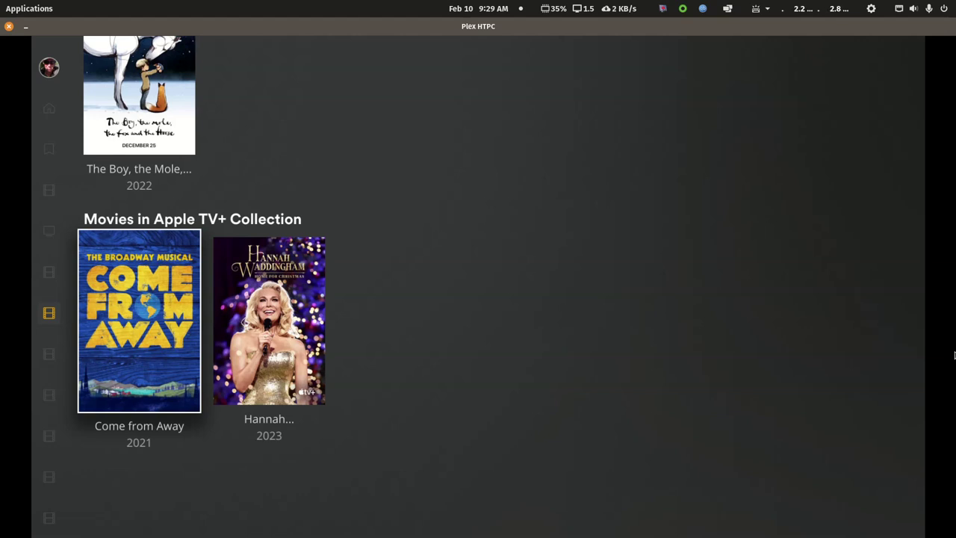
{"action": "key", "text": "Up"}
{"action": "key", "text": "Up"}
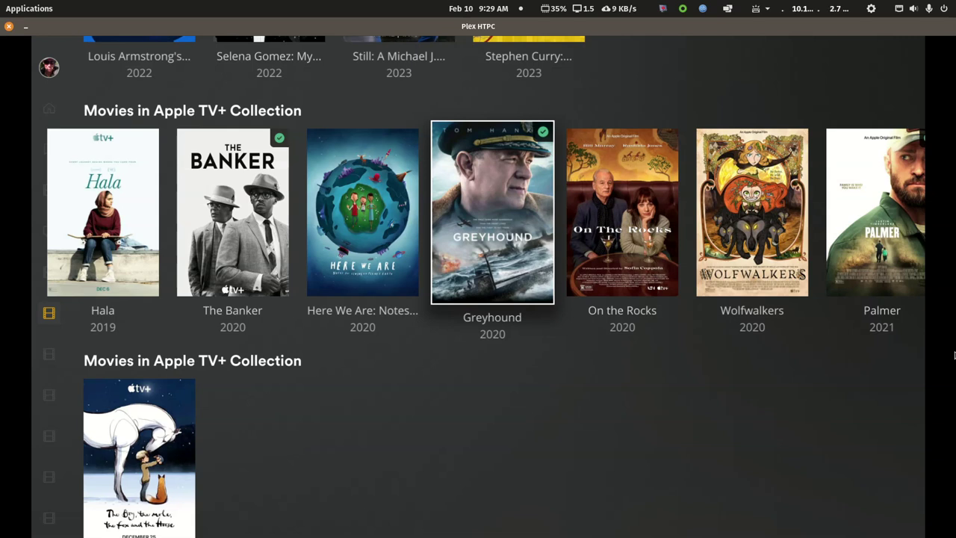
{"action": "key", "text": "Down"}
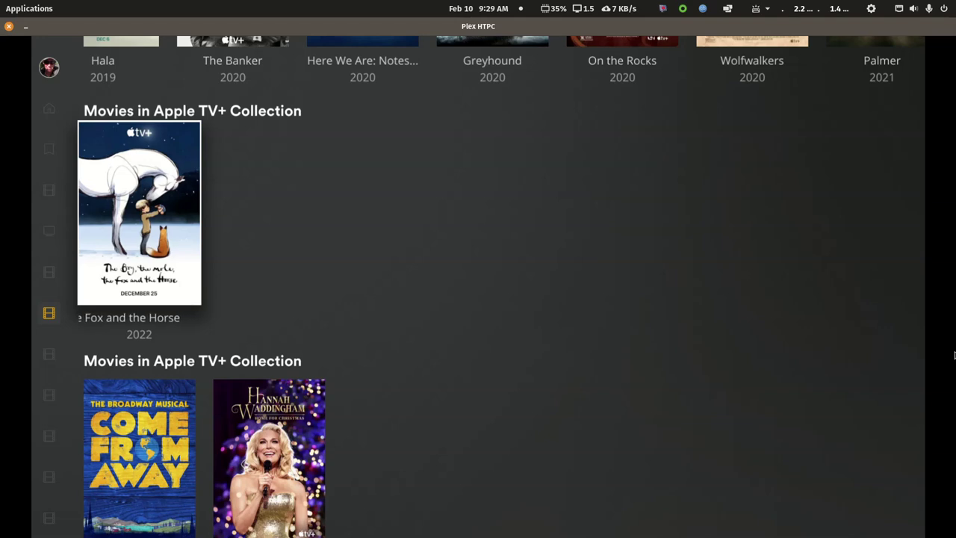
{"action": "key", "text": "Up"}
{"action": "key", "text": "Up"}
{"action": "key", "text": "Up"}
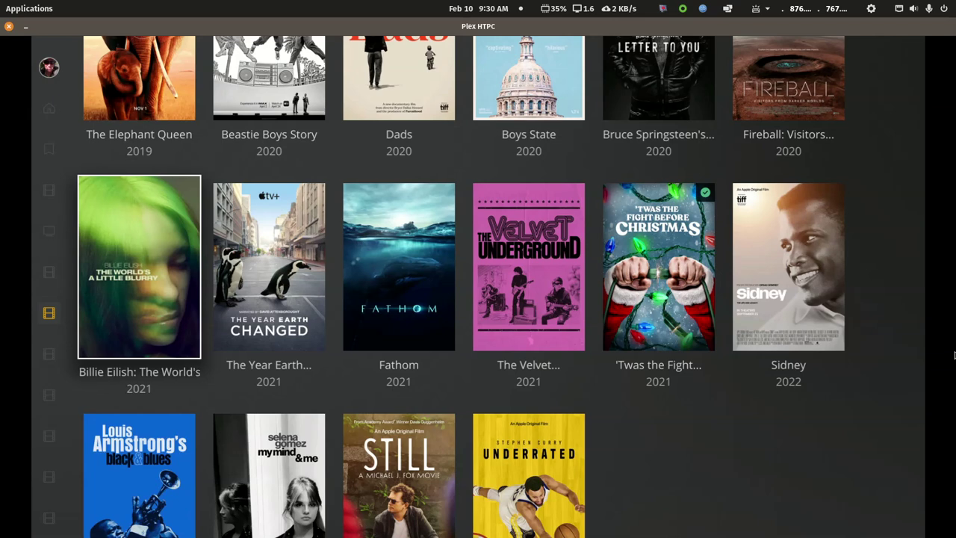
{"action": "key", "text": "Up"}
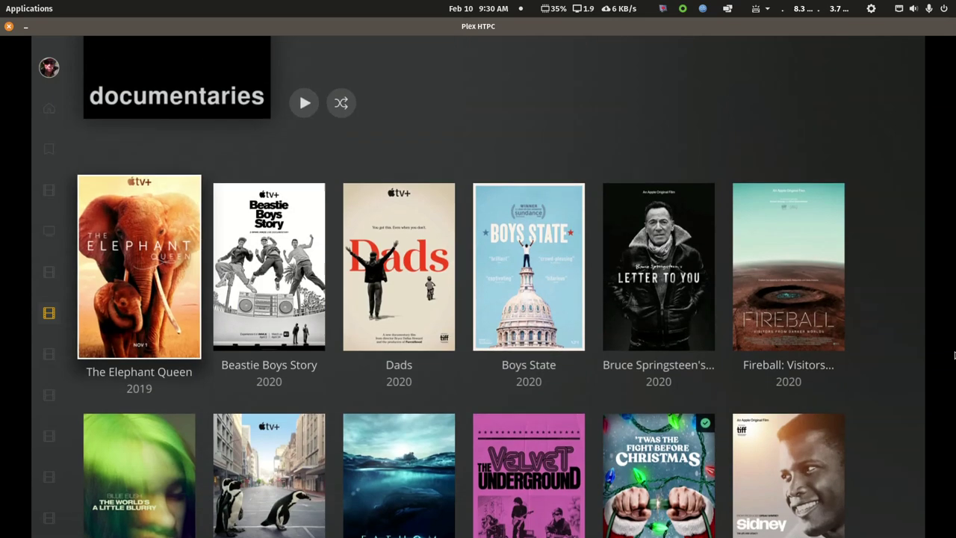
{"action": "key", "text": "Escape"}
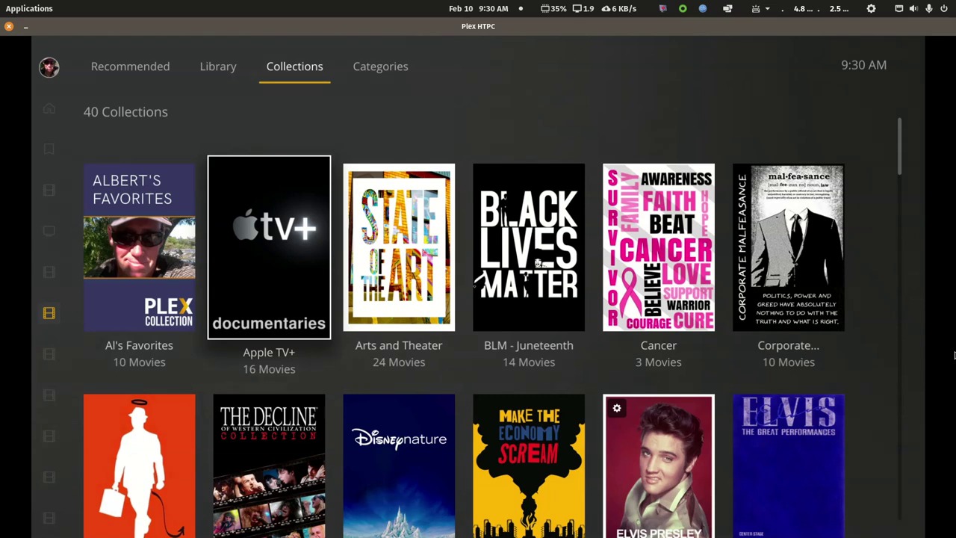
{"action": "key", "text": "Right"}
{"action": "key", "text": "Right"}
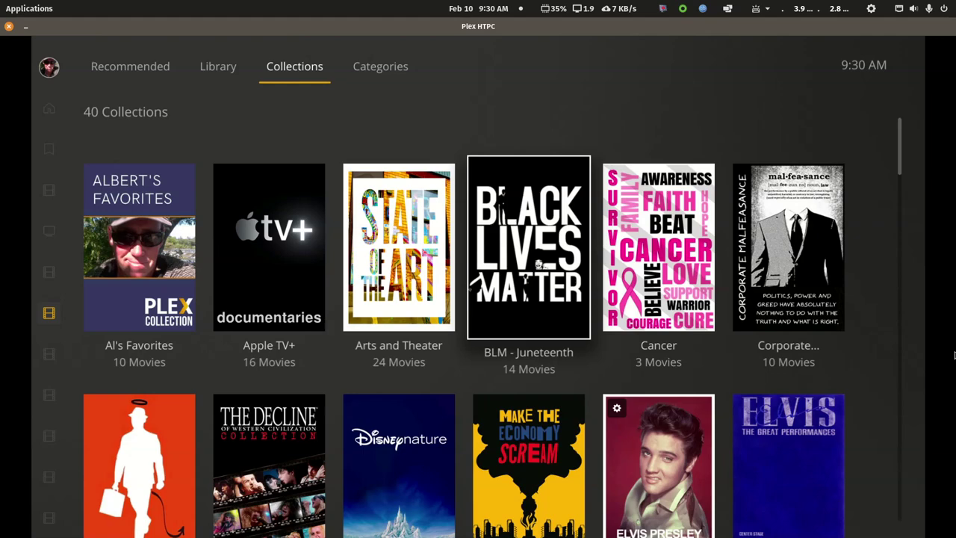
{"action": "key", "text": "Return"}
{"action": "key", "text": "Down"}
{"action": "key", "text": "Down"}
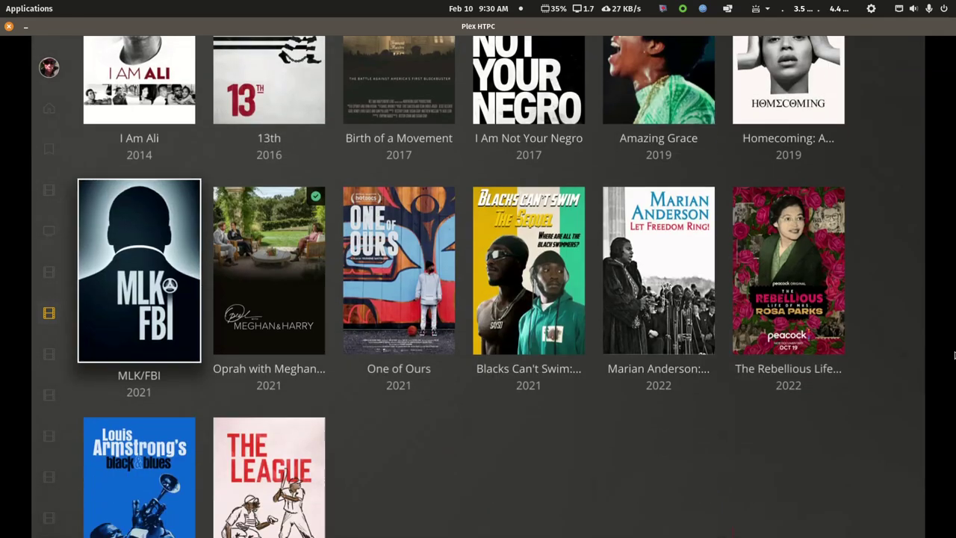
{"action": "key", "text": "Down"}
{"action": "key", "text": "Down"}
{"action": "key", "text": "Right"}
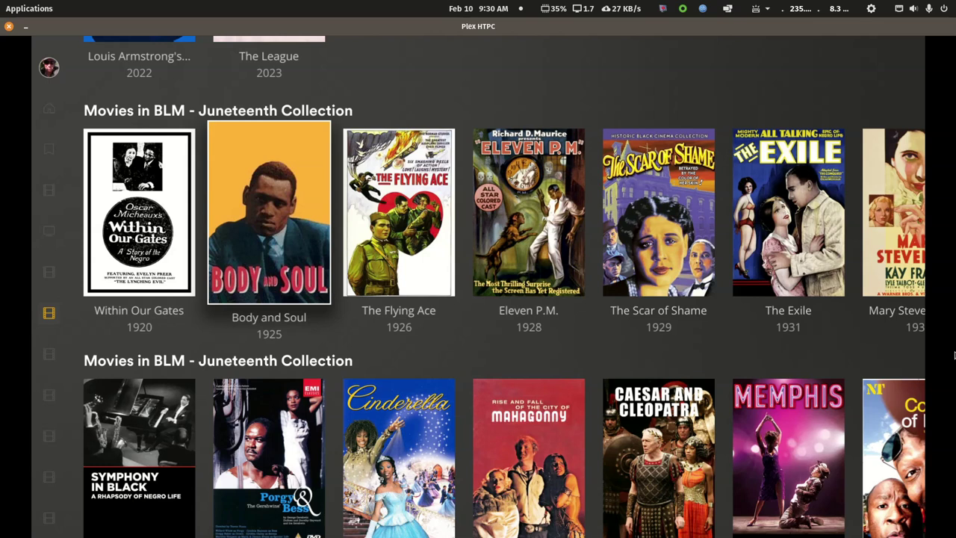
{"action": "key", "text": "Left"}
{"action": "key", "text": "Down"}
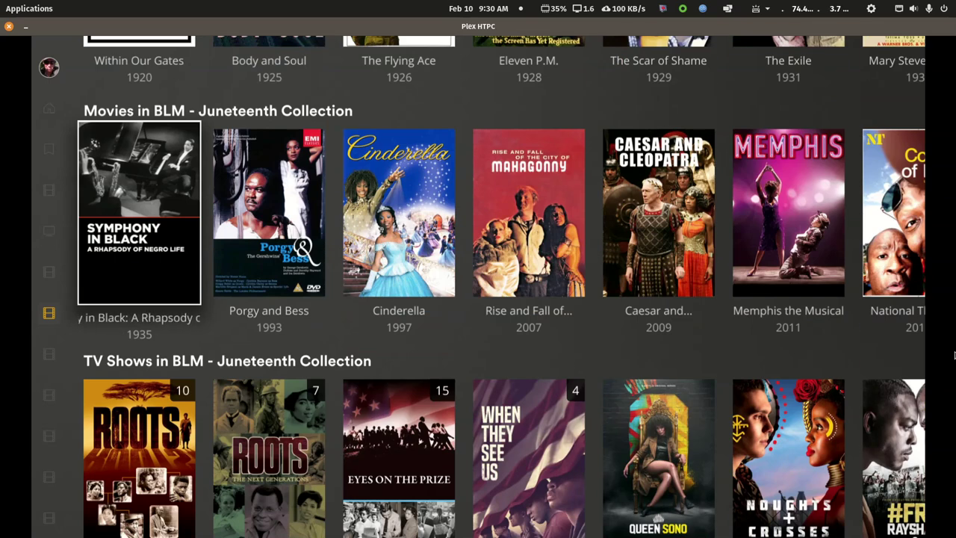
{"action": "key", "text": "Down"}
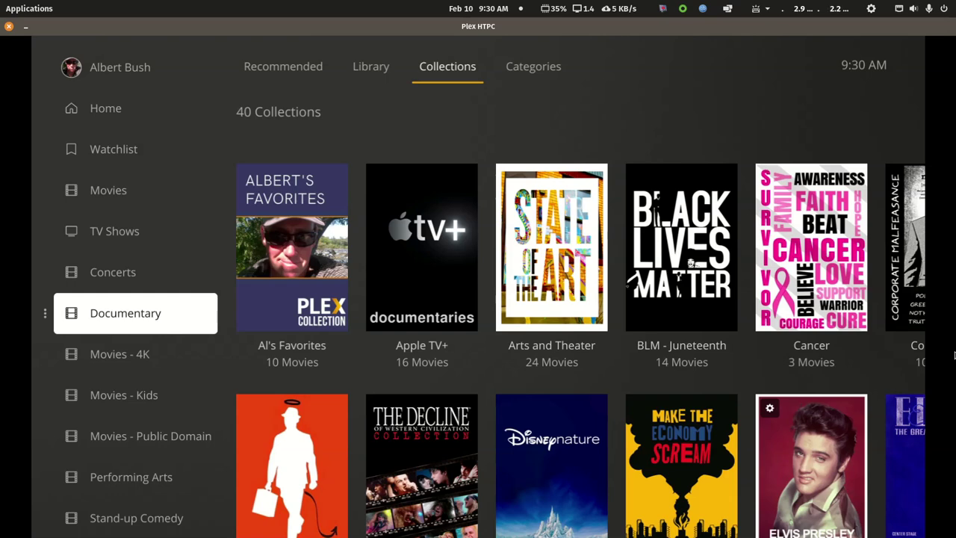
{"action": "key", "text": "Right"}
{"action": "key", "text": "Down"}
{"action": "key", "text": "Down"}
{"action": "key", "text": "Right"}
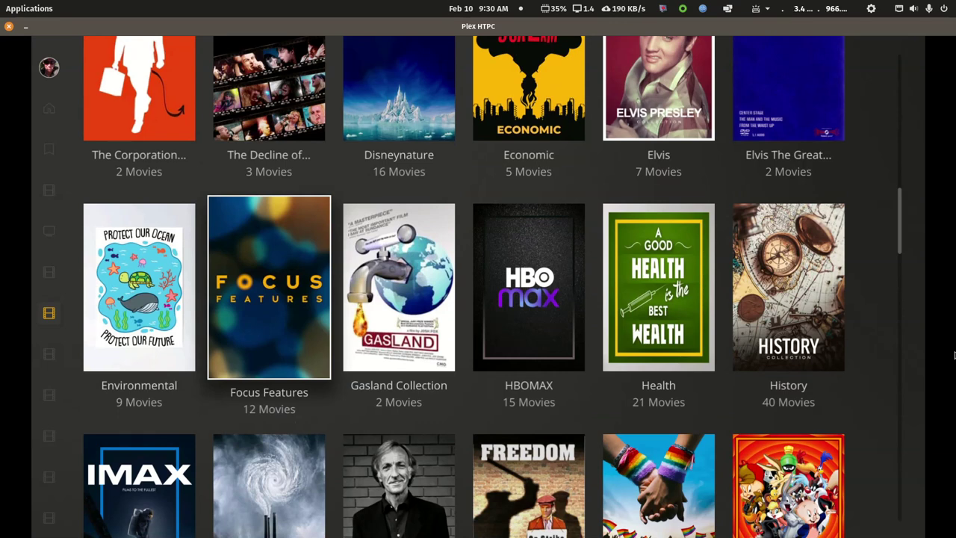
{"action": "key", "text": "Return"}
{"action": "key", "text": "Down"}
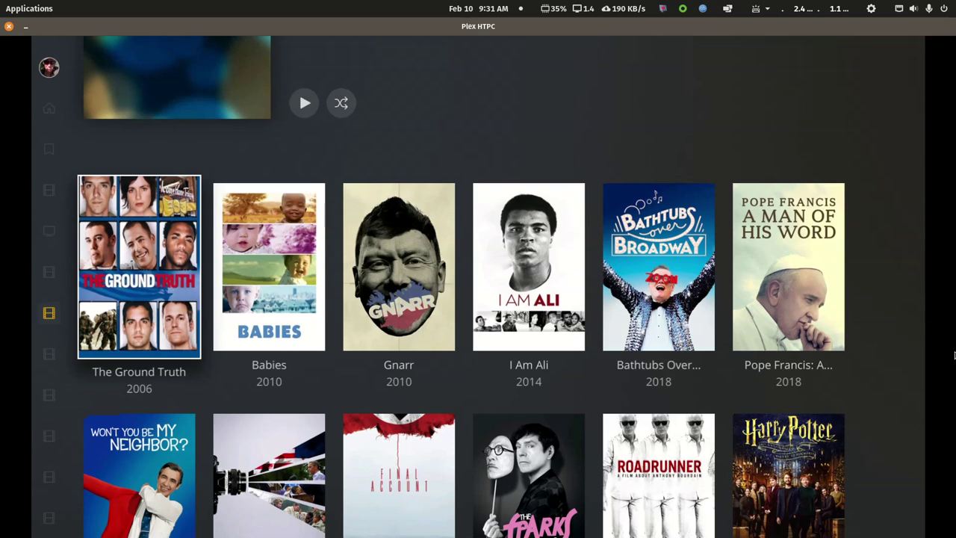
{"action": "key", "text": "Down"}
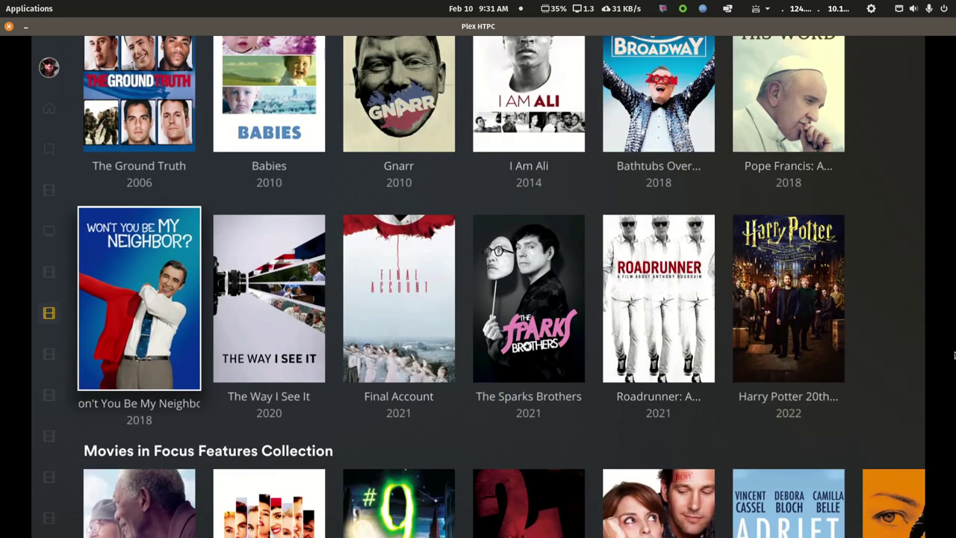
{"action": "key", "text": "Down"}
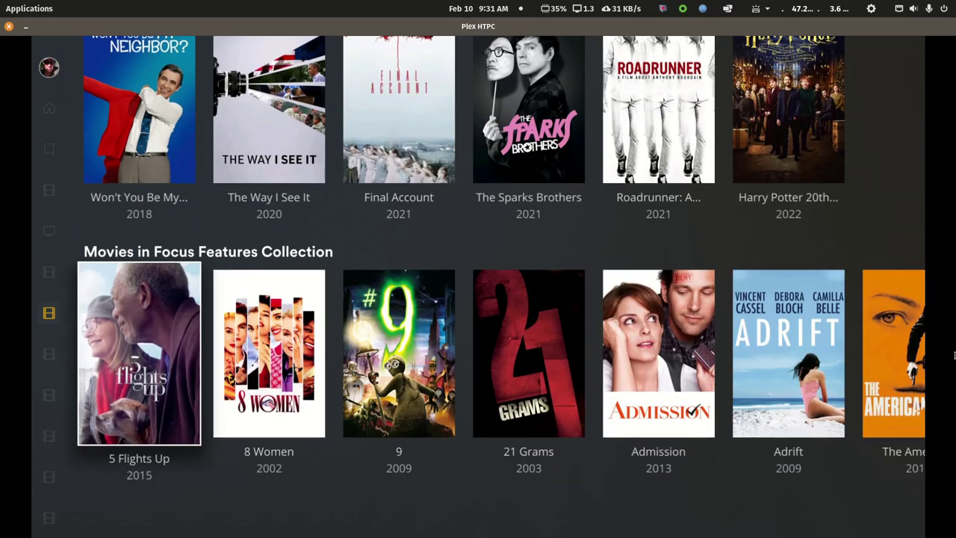
{"action": "key", "text": "Right"}
{"action": "key", "text": "Right"}
{"action": "key", "text": "Right"}
{"action": "key", "text": "Right"}
{"action": "key", "text": "Right"}
{"action": "key", "text": "Right"}
{"action": "key", "text": "Right"}
{"action": "key", "text": "Right"}
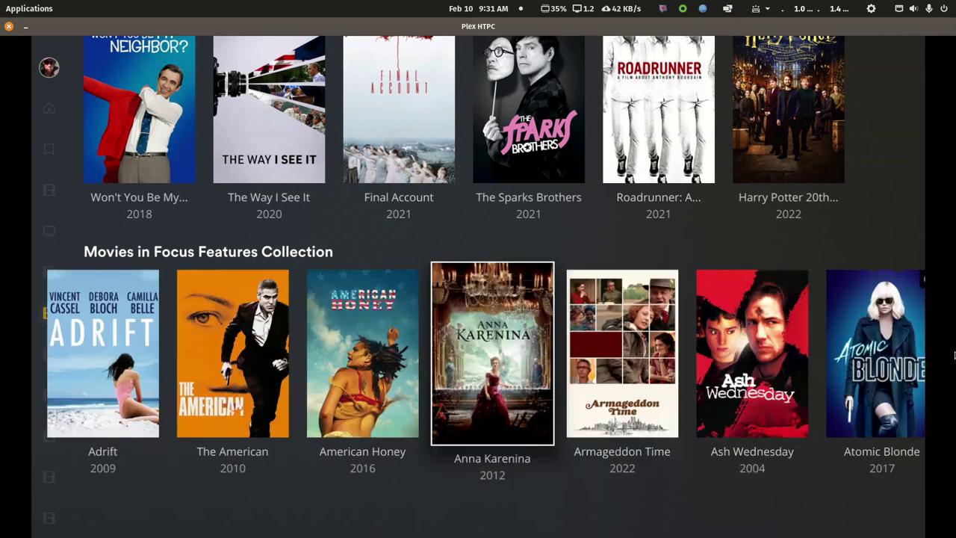
{"action": "key", "text": "Right"}
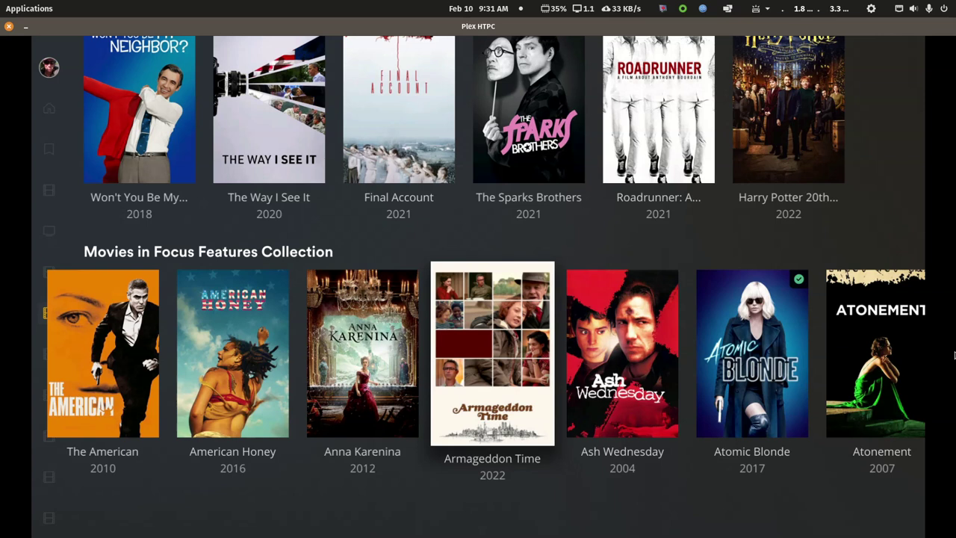
{"action": "key", "text": "Up"}
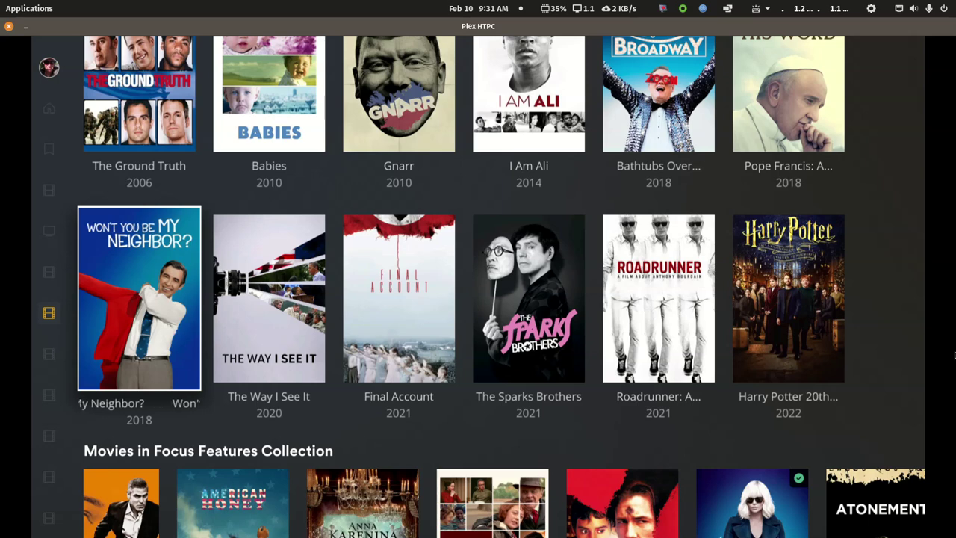
{"action": "key", "text": "Down"}
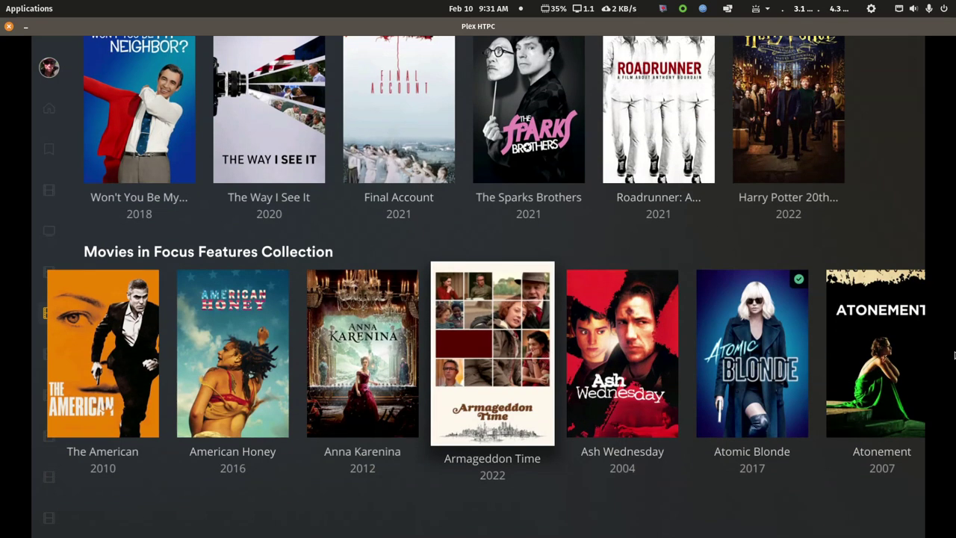
{"action": "key", "text": "Up"}
{"action": "key", "text": "Up"}
{"action": "key", "text": "Up"}
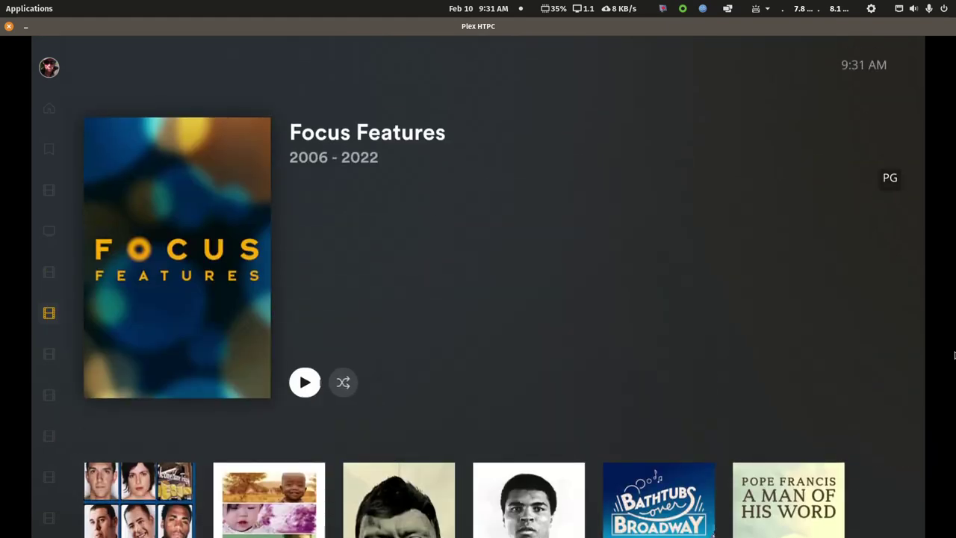
{"action": "key", "text": "Escape"}
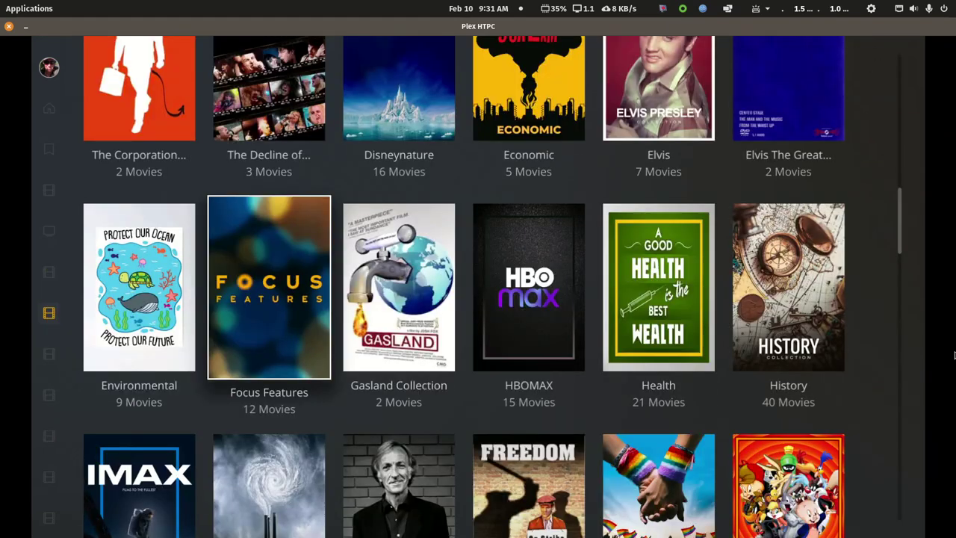
{"action": "key", "text": "Escape"}
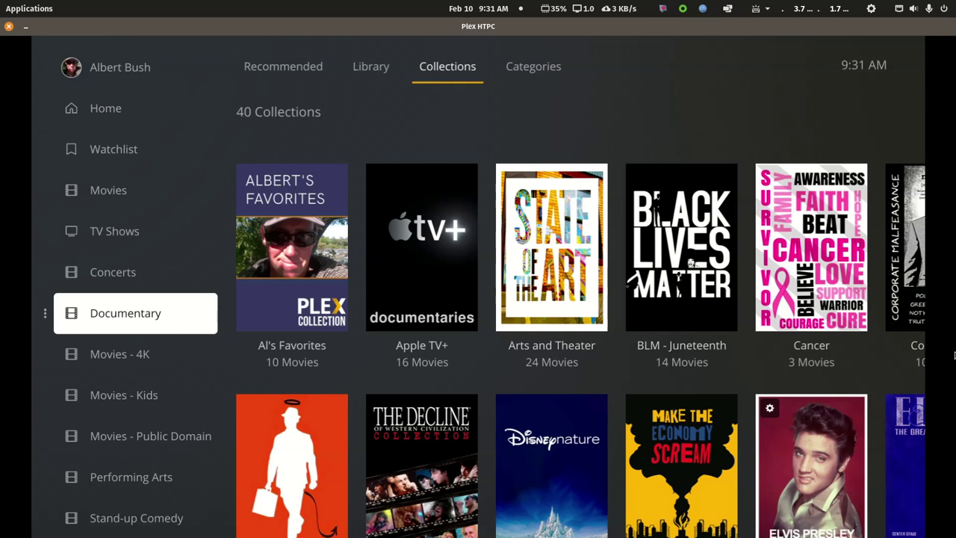